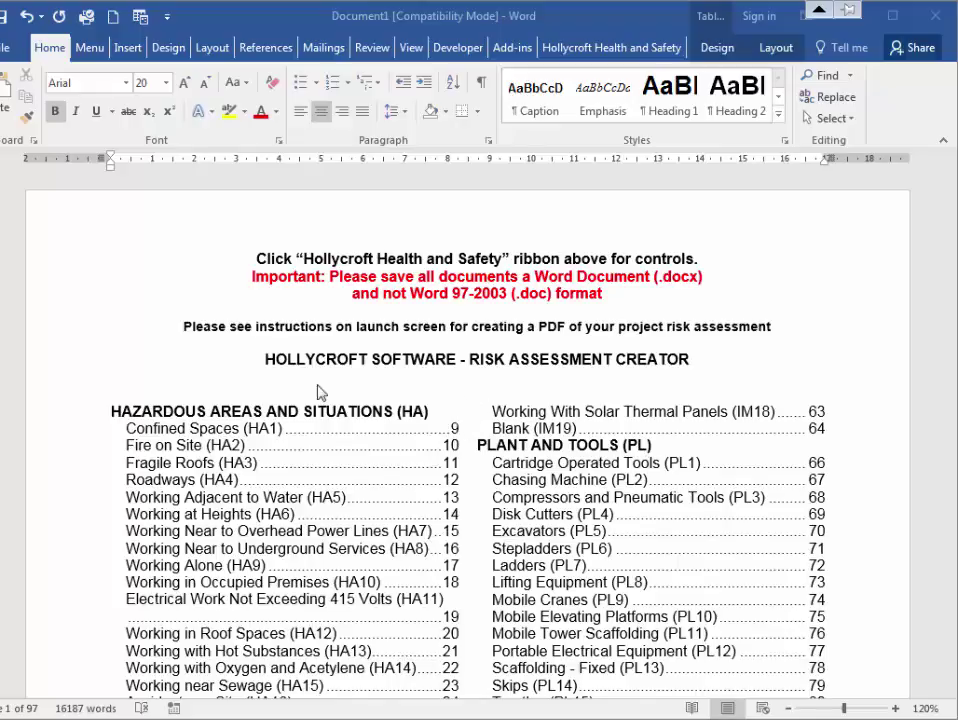
Step: Scroll past the contents list to the Project Risk Assessment cover page on page 2
scroll(400, 379, down, 1)
scroll(400, 379, down, 5)
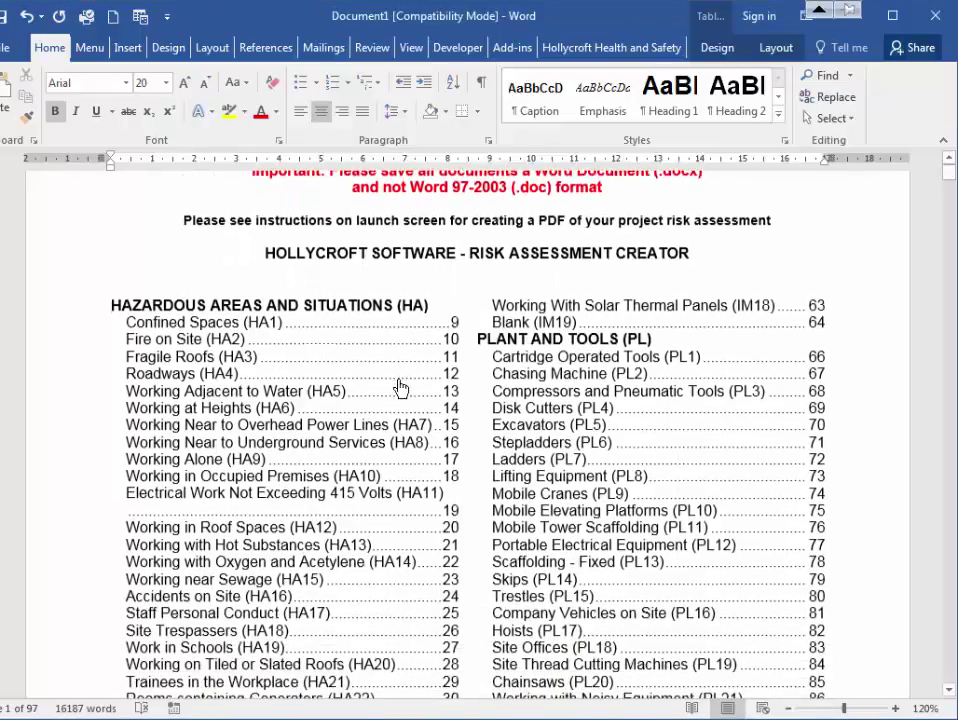
scroll(400, 387, down, 1)
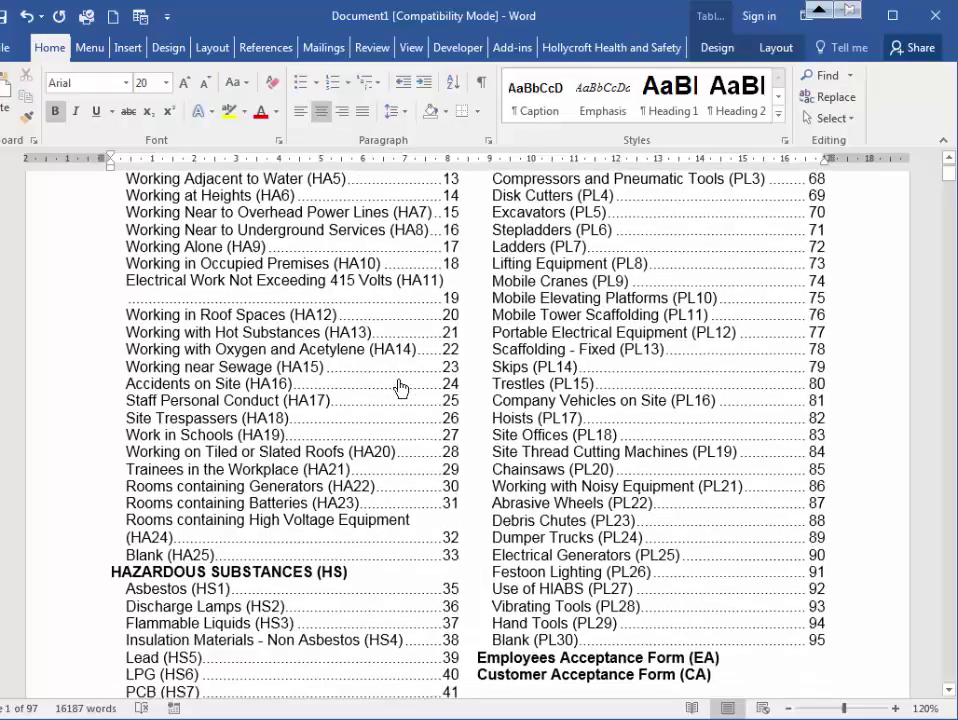
scroll(400, 387, down, 7)
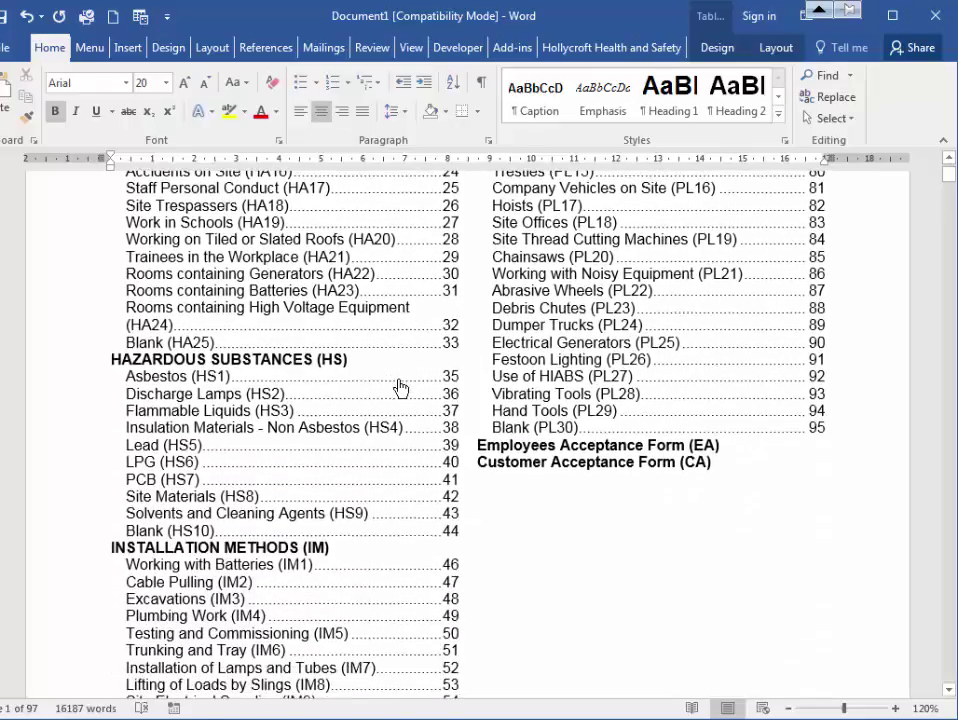
scroll(400, 387, down, 12)
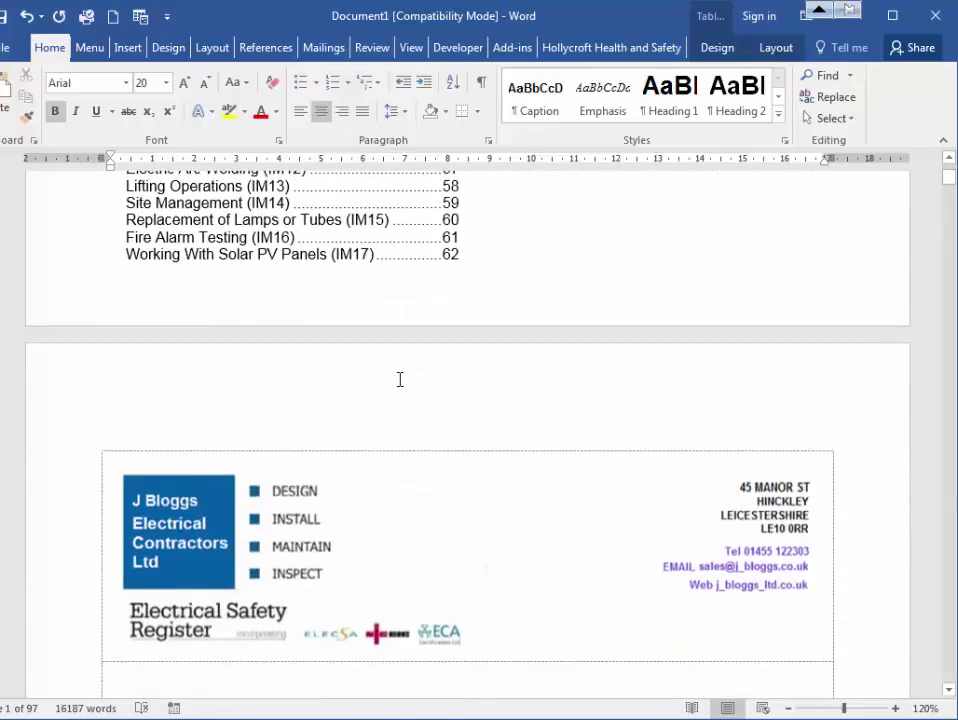
scroll(398, 383, down, 1)
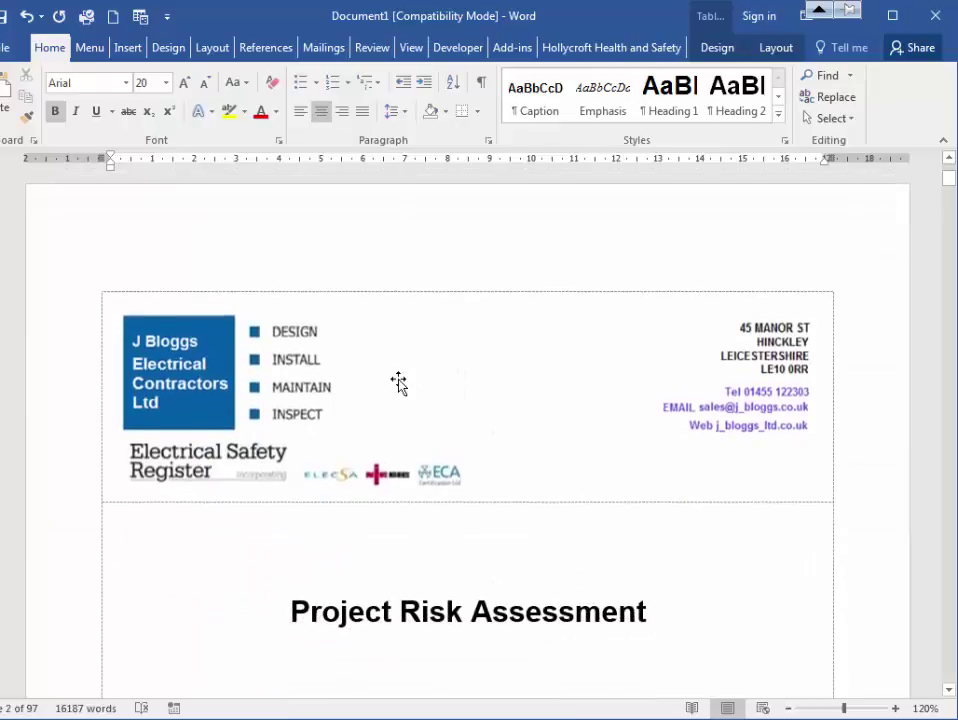
scroll(398, 383, down, 1)
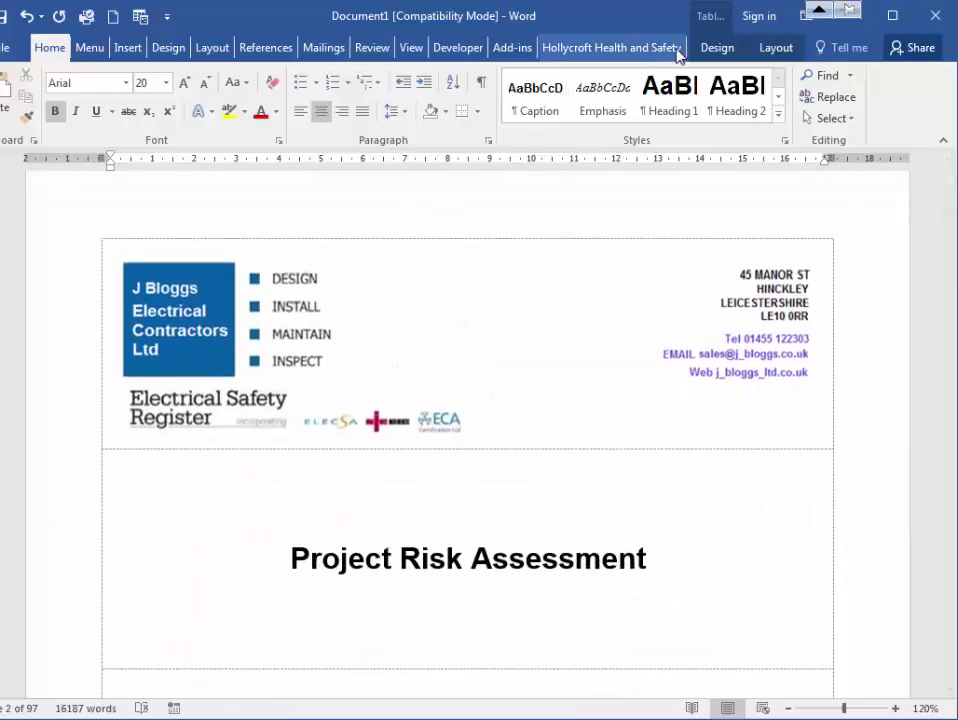
Step: Show the Hollycroft Health and Safety commands and check the Old School Rewire project name field
click(641, 48)
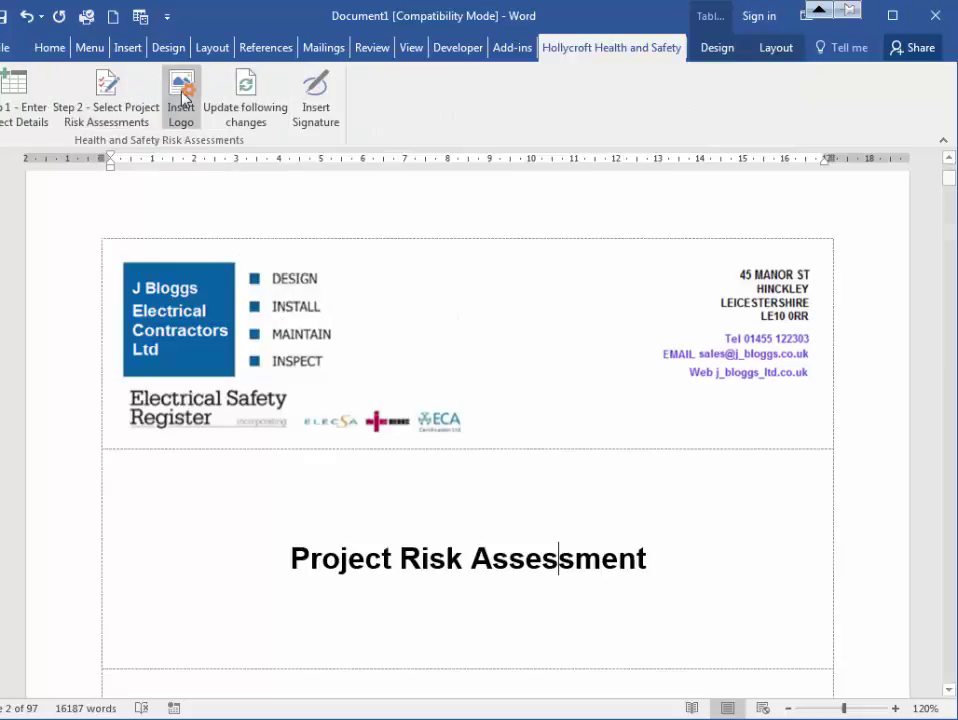
scroll(391, 304, down, 2)
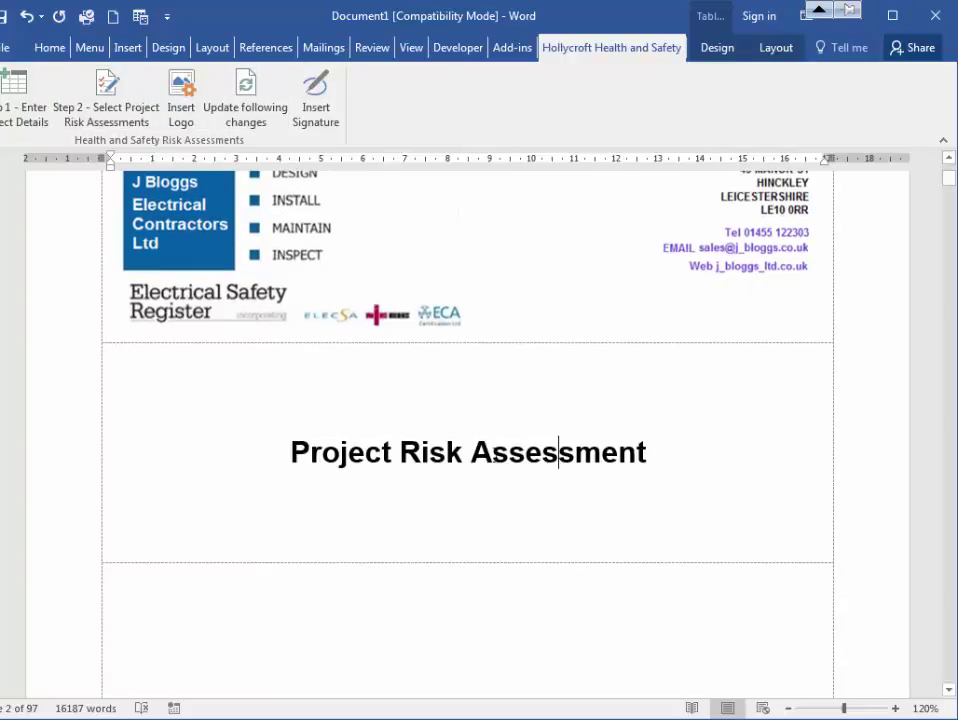
scroll(490, 453, down, 3)
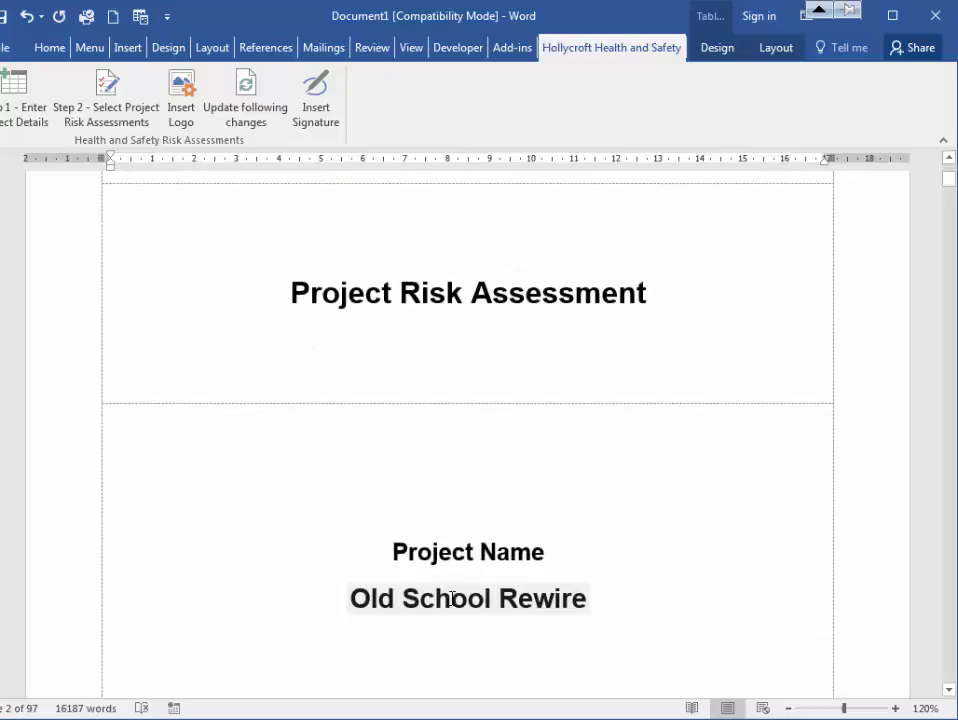
click(469, 597)
Step: Insert the Old School Building contact from the address database into the Site Address box
scroll(523, 603, down, 3)
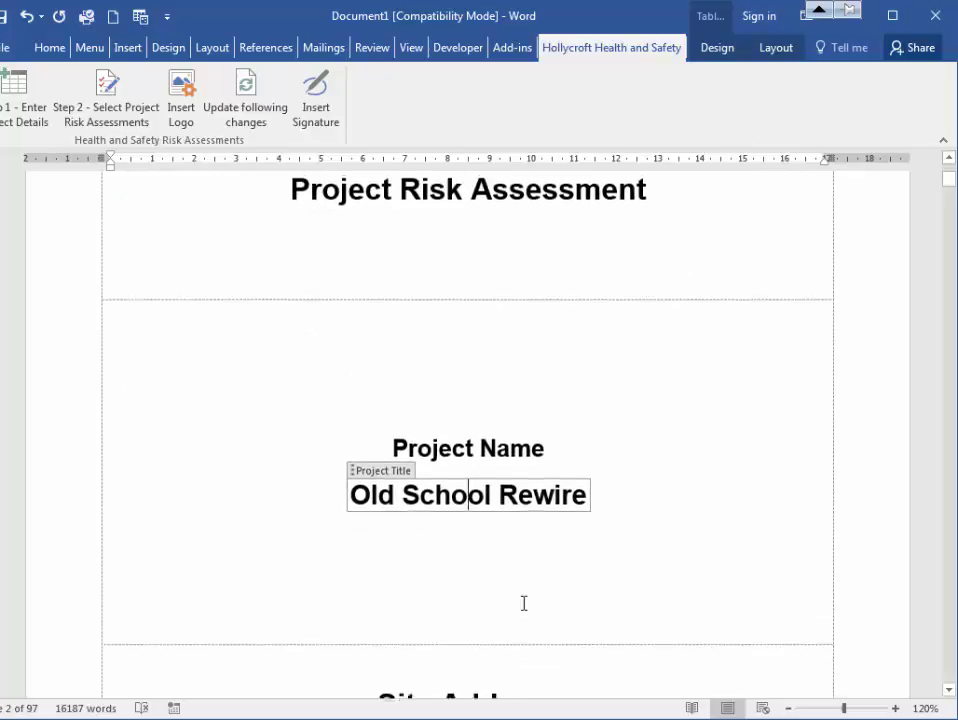
scroll(509, 553, down, 3)
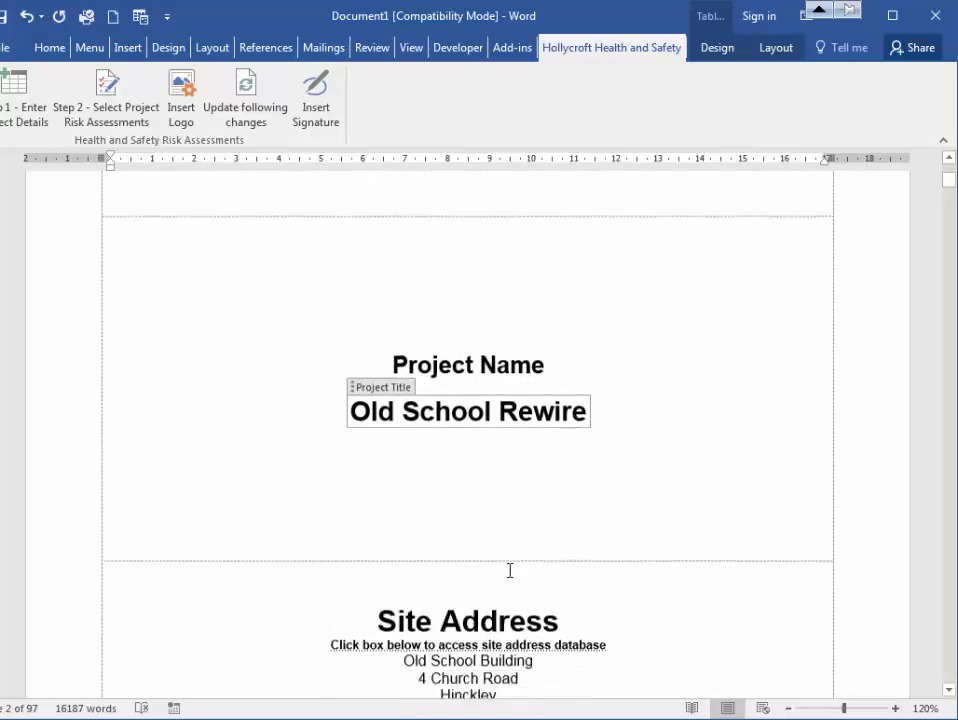
scroll(455, 547, down, 3)
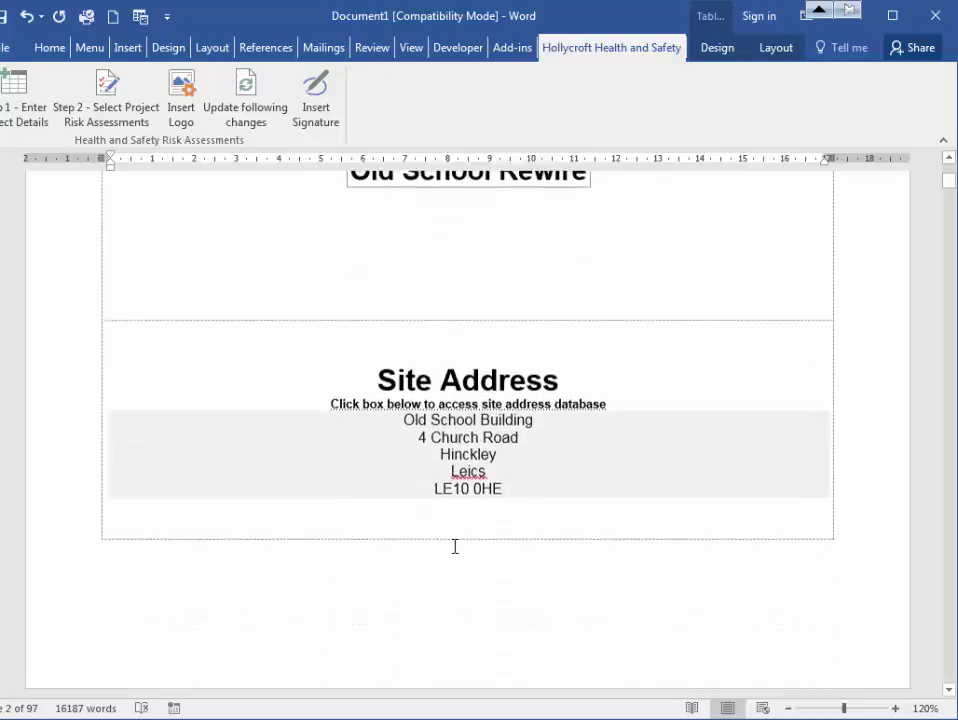
click(473, 388)
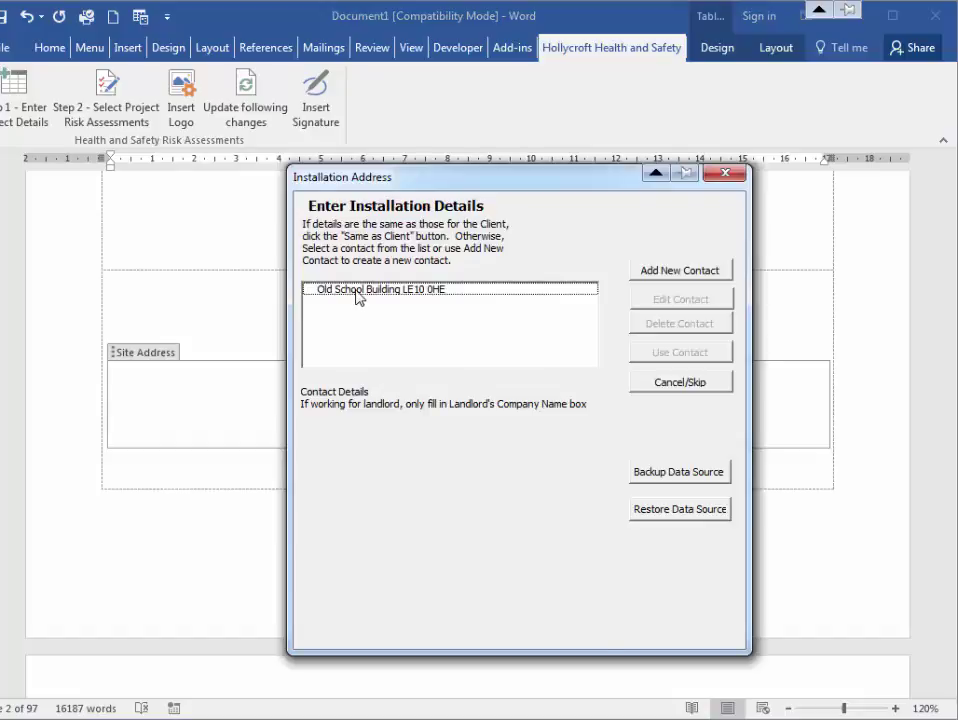
click(358, 290)
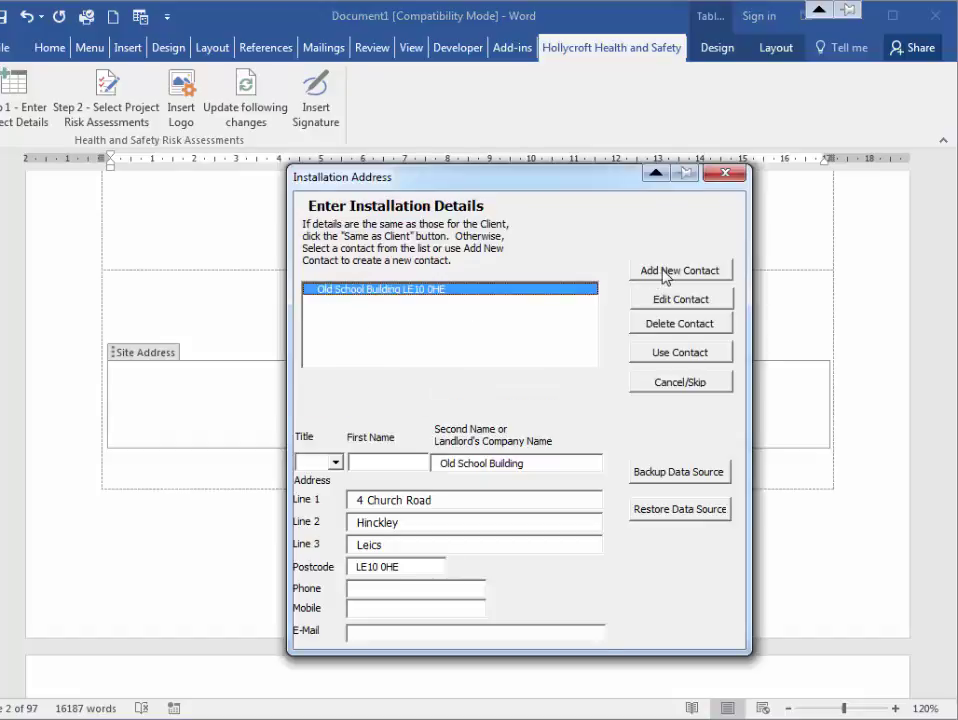
click(726, 173)
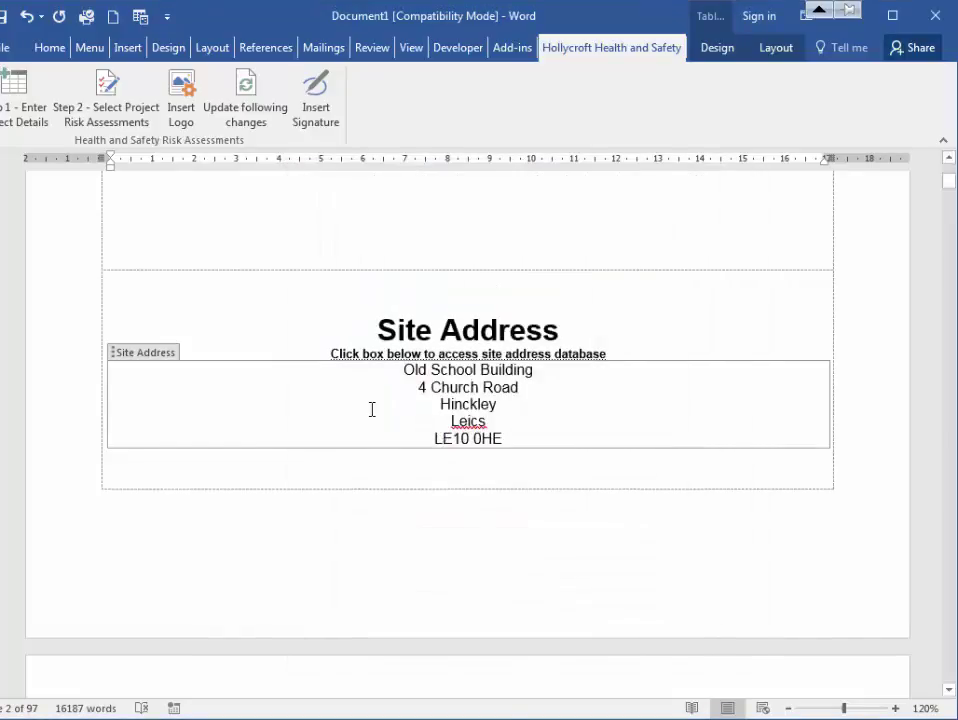
scroll(372, 409, down, 3)
Step: Scroll through the completed Project Details table to the Project Information Sheet(s) page
scroll(372, 409, down, 10)
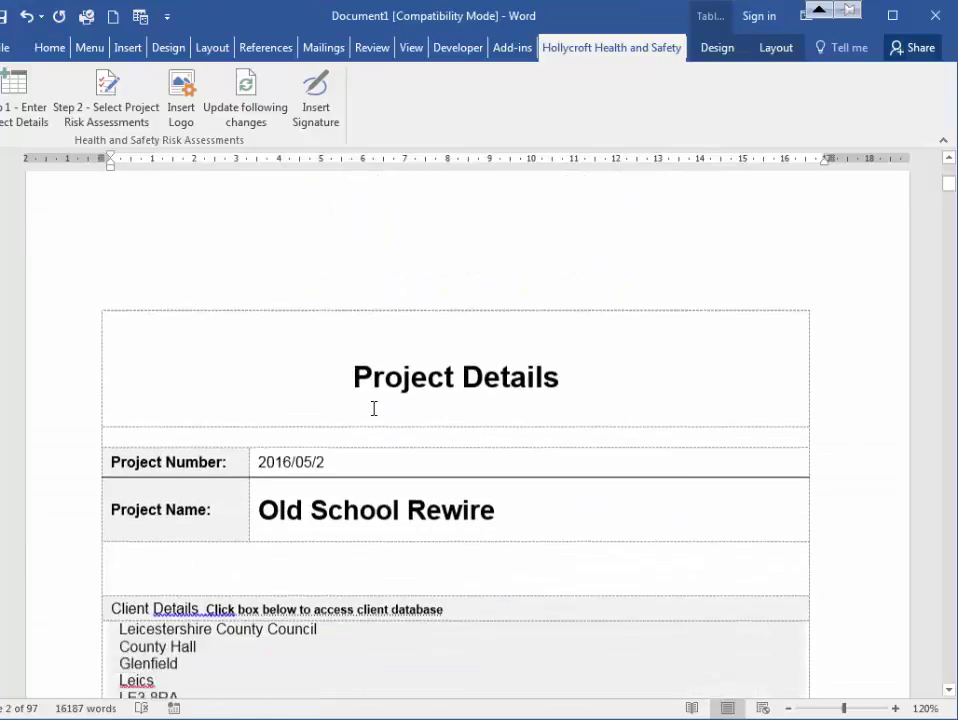
scroll(376, 412, down, 1)
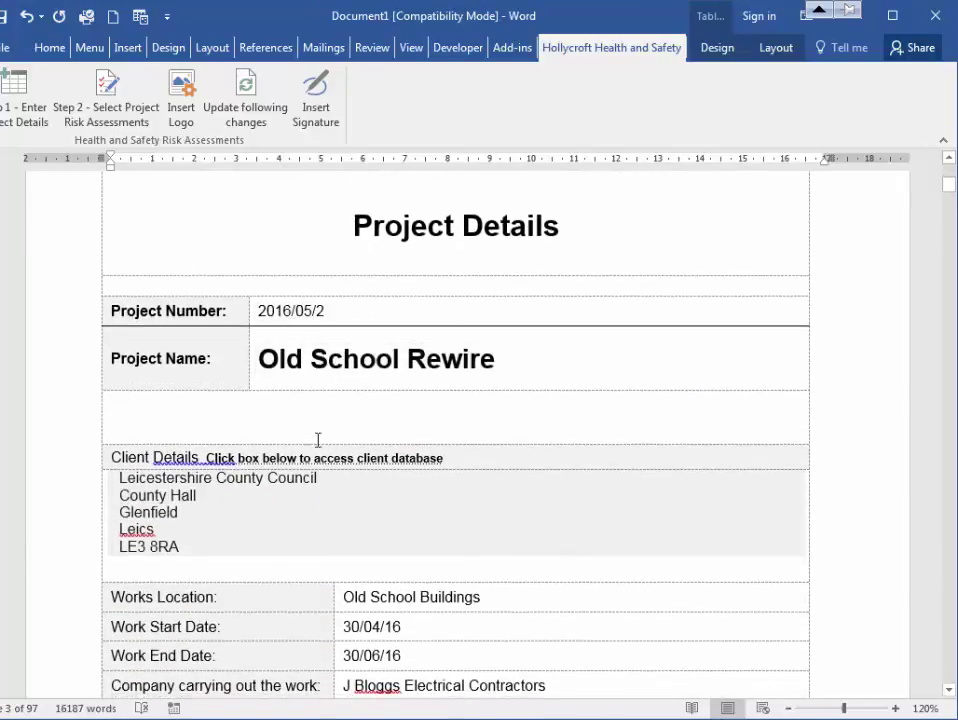
scroll(314, 509, down, 3)
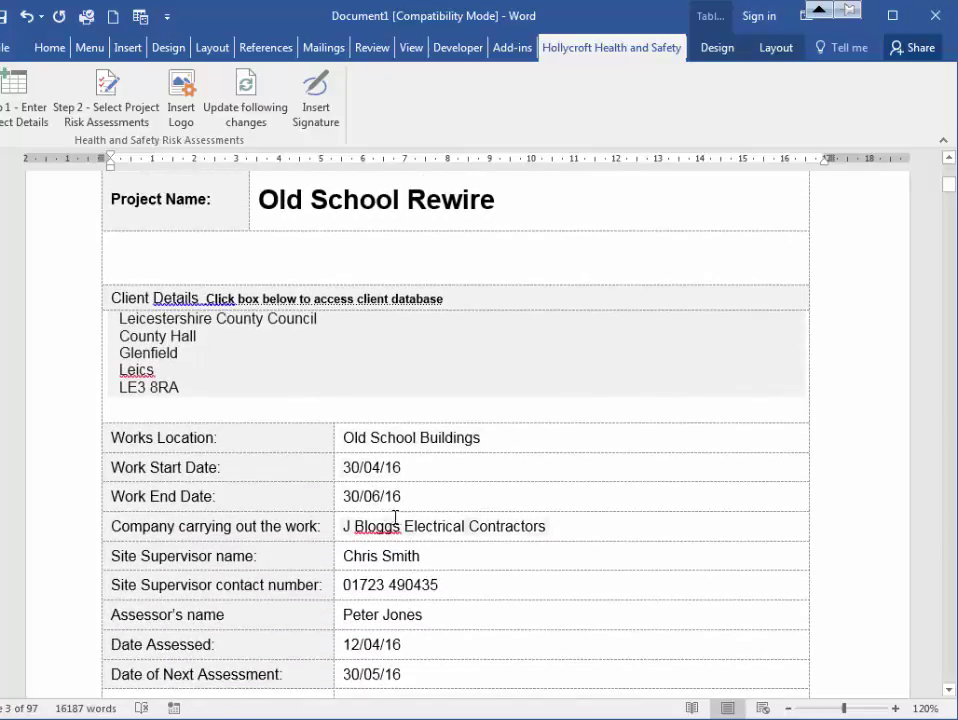
scroll(430, 520, down, 3)
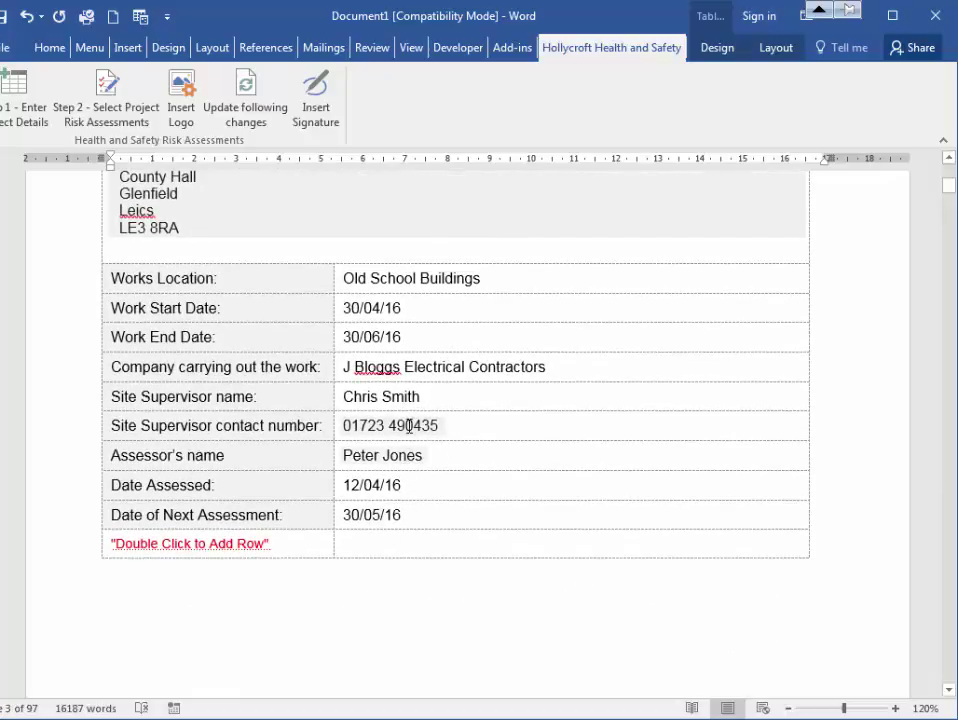
scroll(400, 430, down, 2)
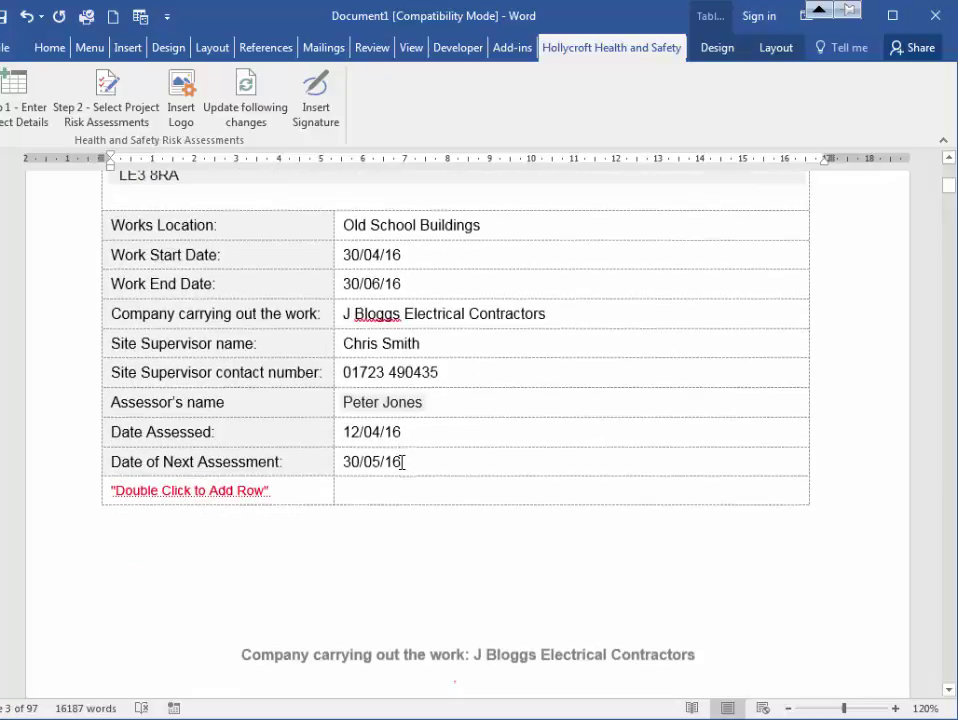
scroll(397, 408, down, 7)
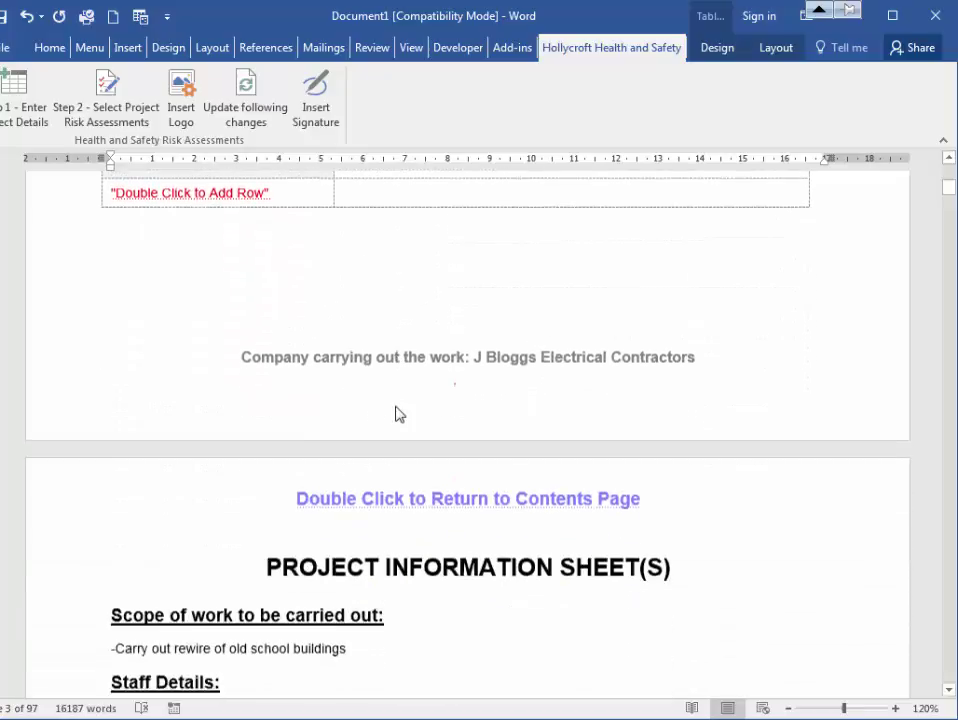
Step: Scroll down and place the cursor on the empty line under Staff Details
scroll(397, 408, down, 1)
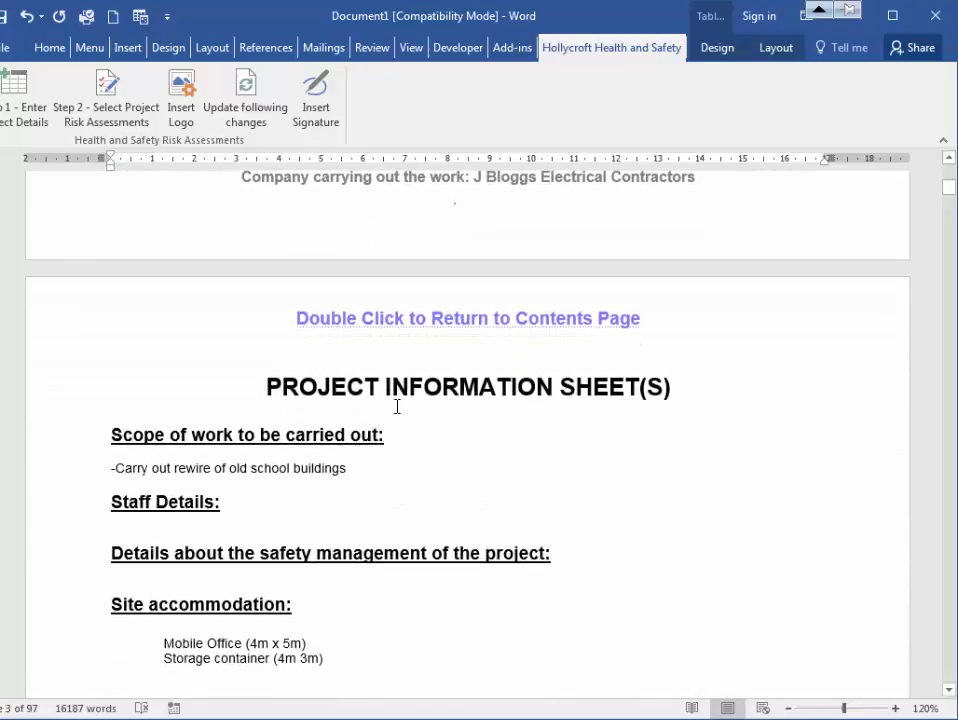
scroll(478, 377, down, 2)
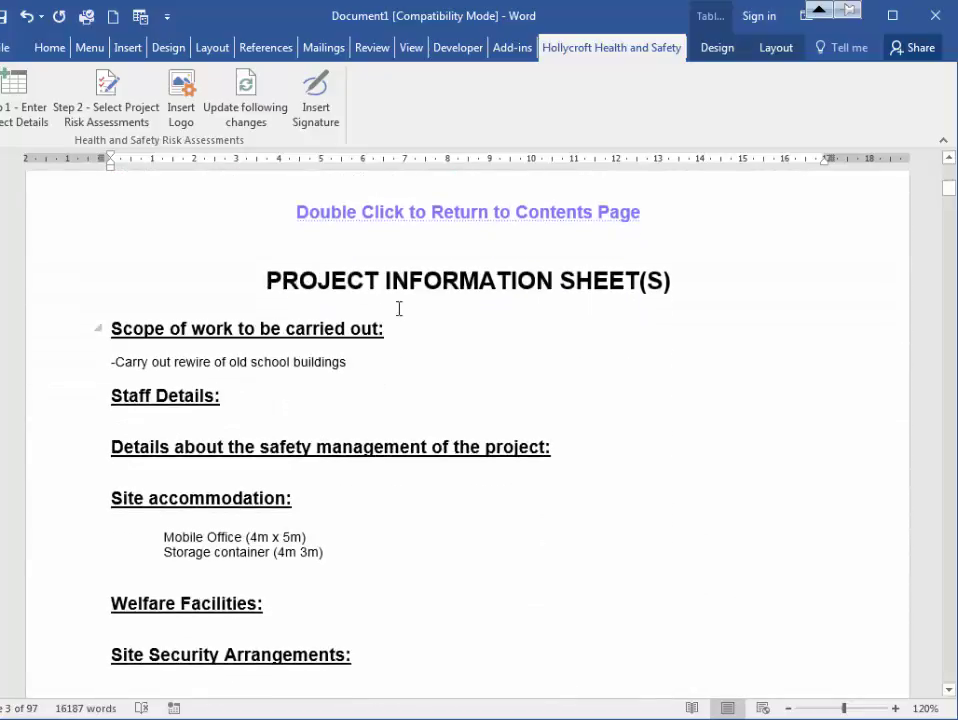
scroll(408, 366, down, 1)
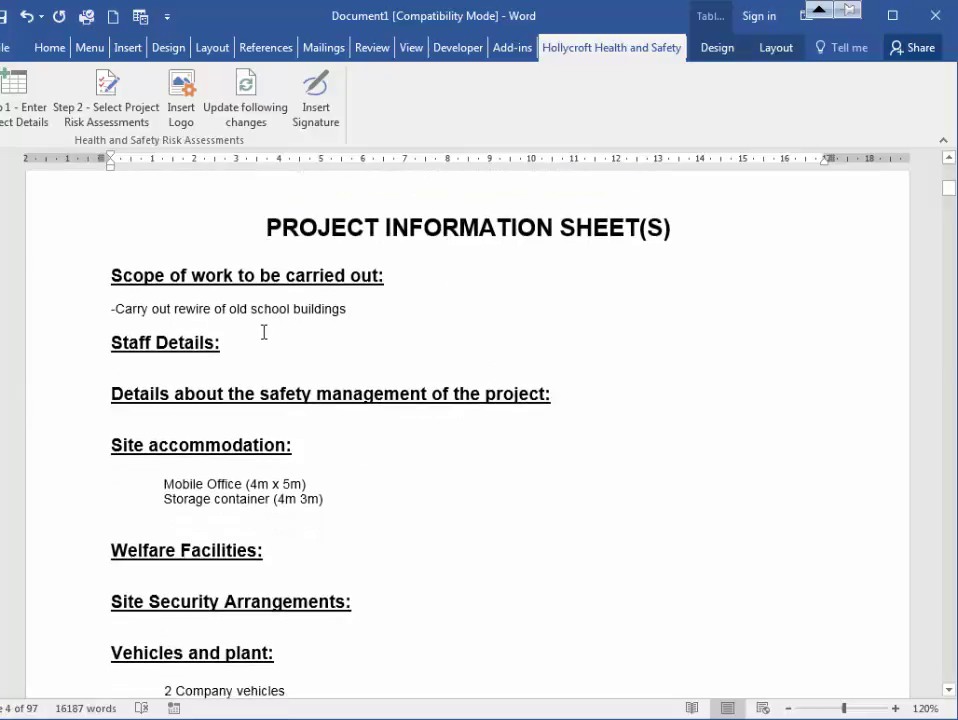
scroll(268, 400, down, 1)
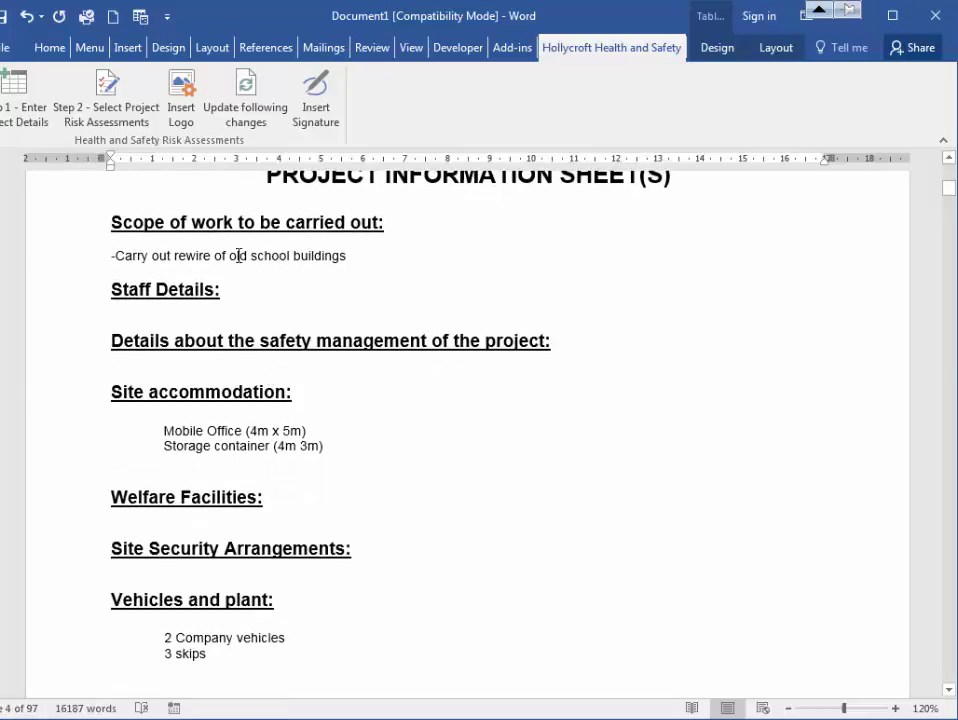
click(134, 313)
Step: Review the Completion of works and waste disposal section, then move to the COSSH Requirements table
scroll(134, 316, down, 1)
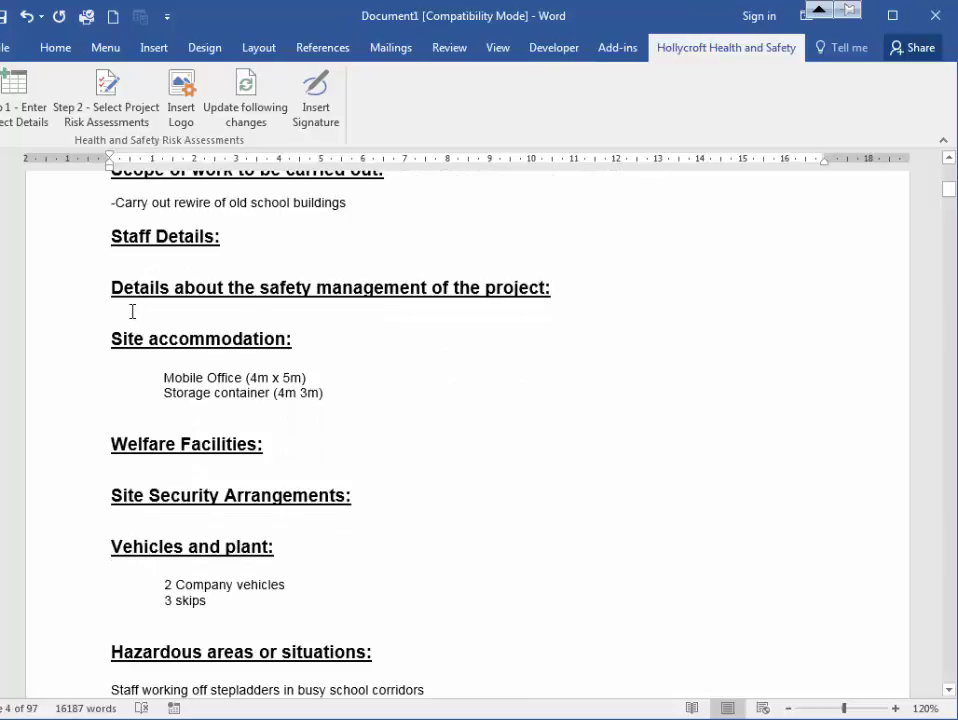
scroll(202, 370, down, 9)
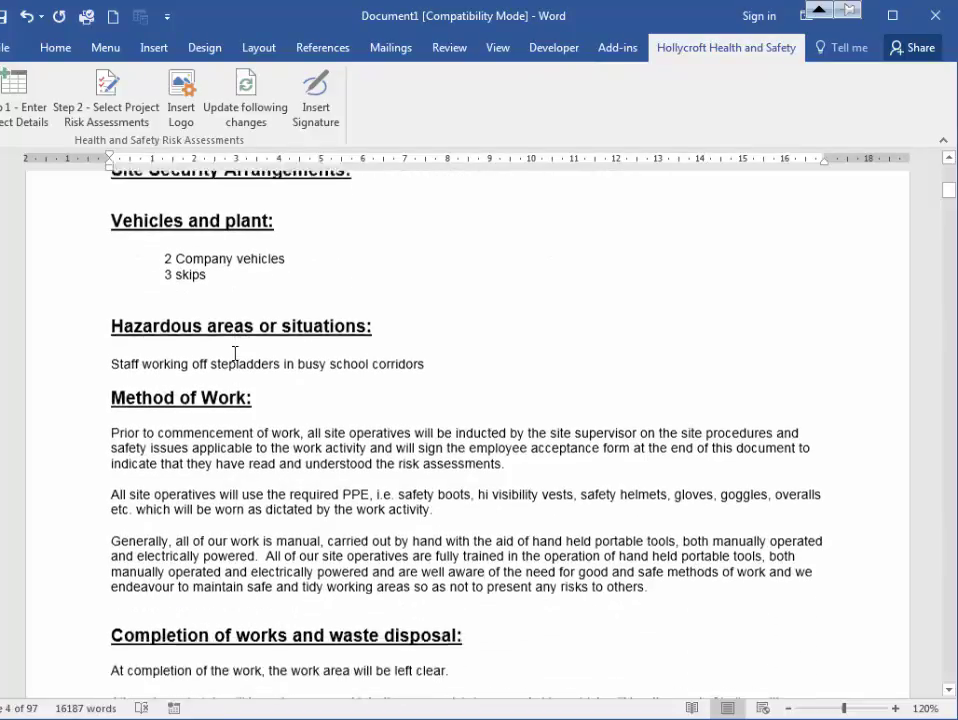
scroll(219, 338, down, 4)
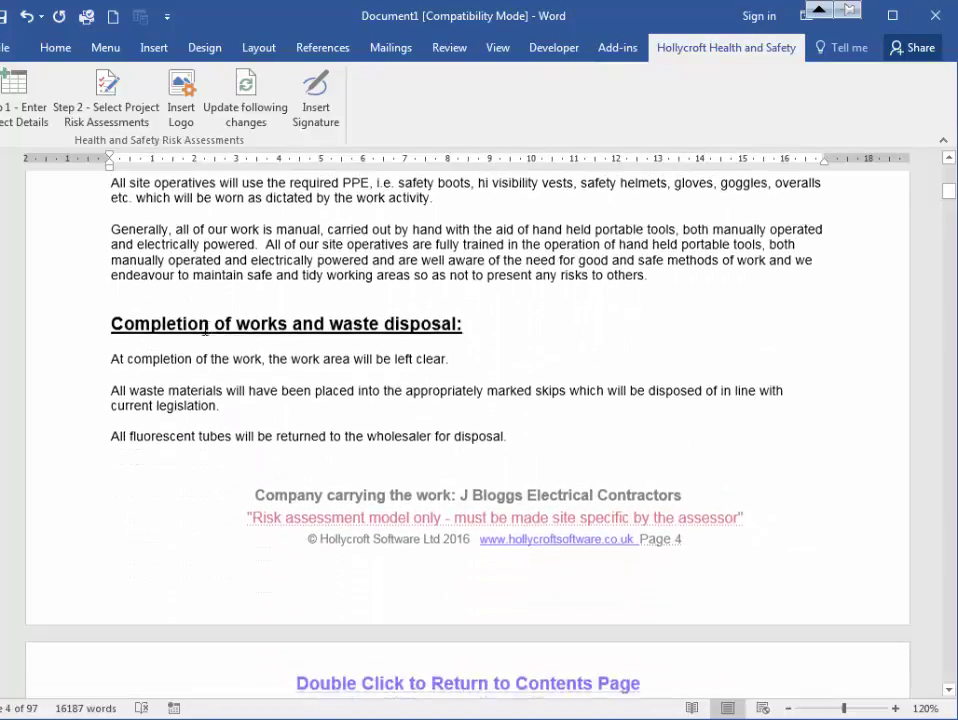
drag(509, 384, 236, 268)
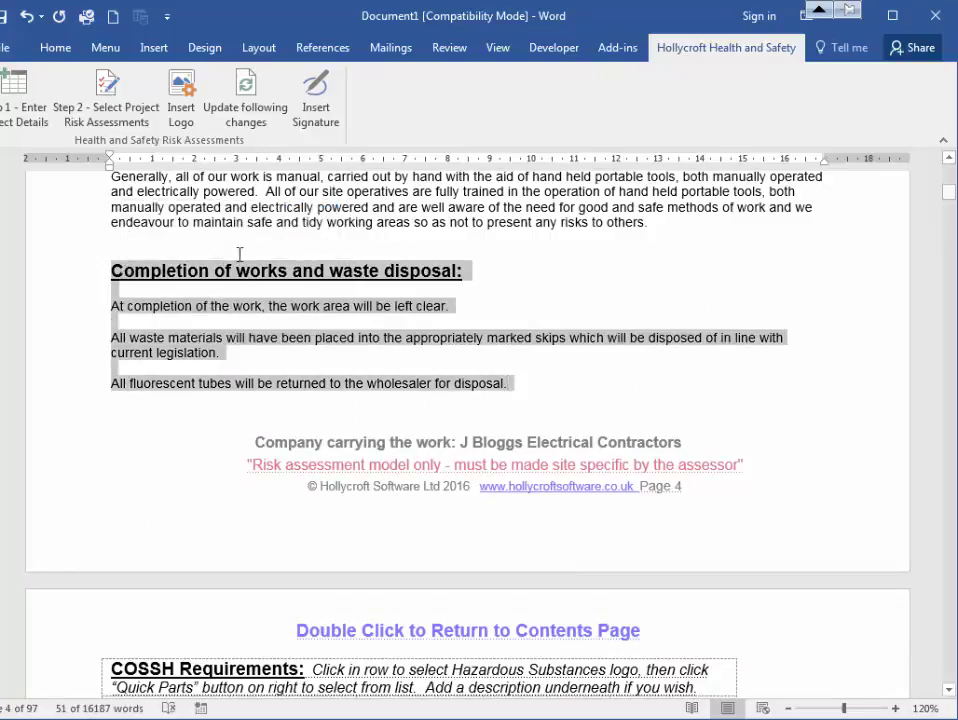
click(505, 305)
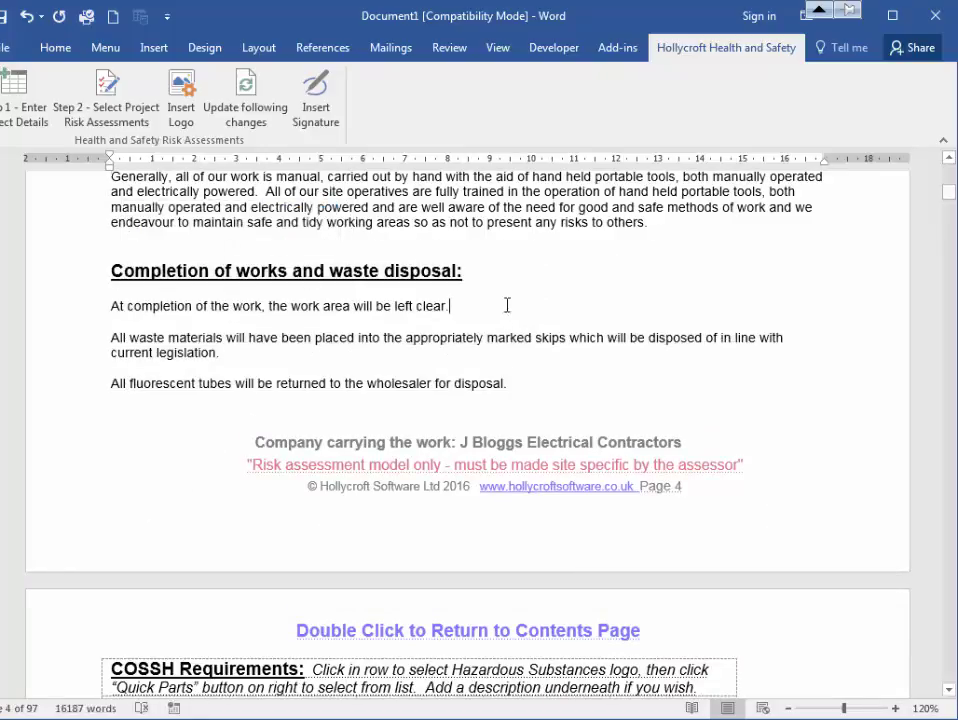
scroll(505, 305, down, 5)
scroll(314, 398, down, 1)
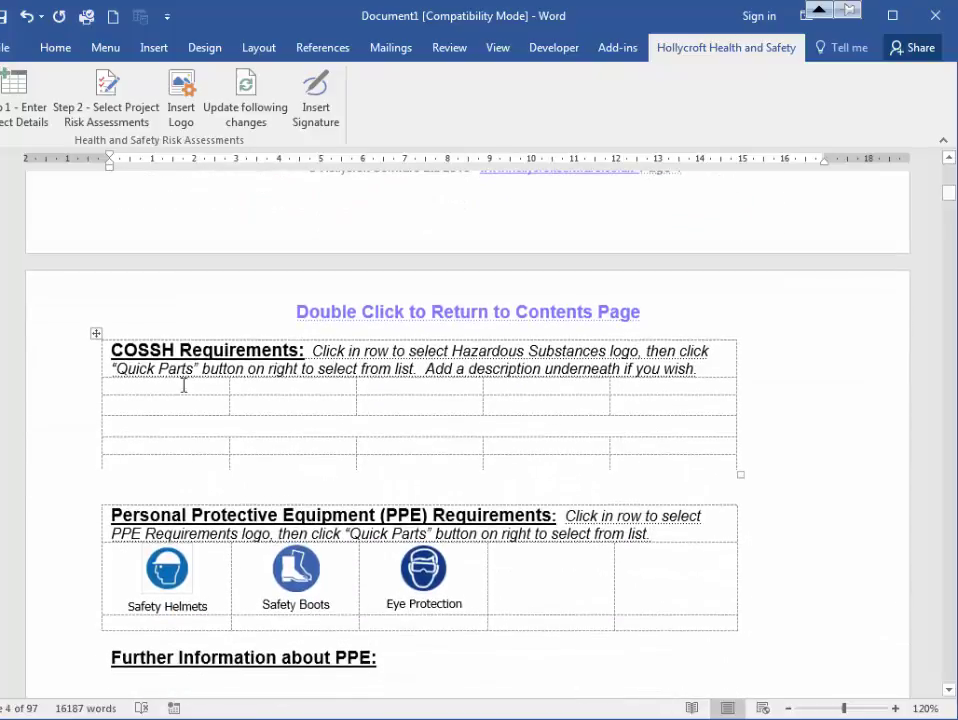
Step: Insert the Highly flammable hazard logo in the first COSSH cell, captioned 'Petrol can'
click(182, 391)
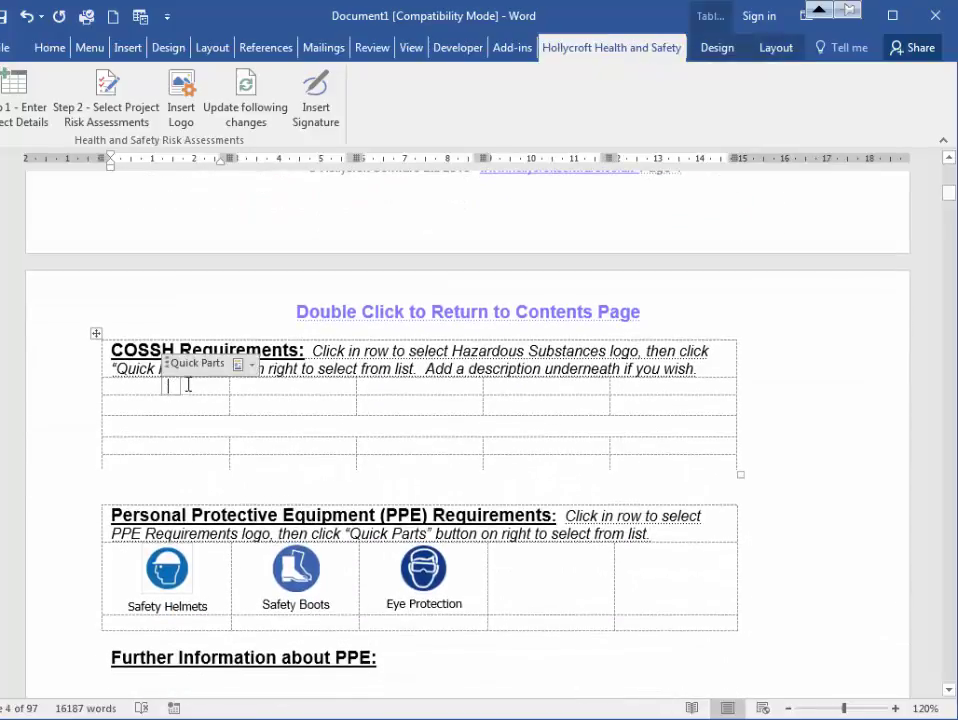
click(249, 366)
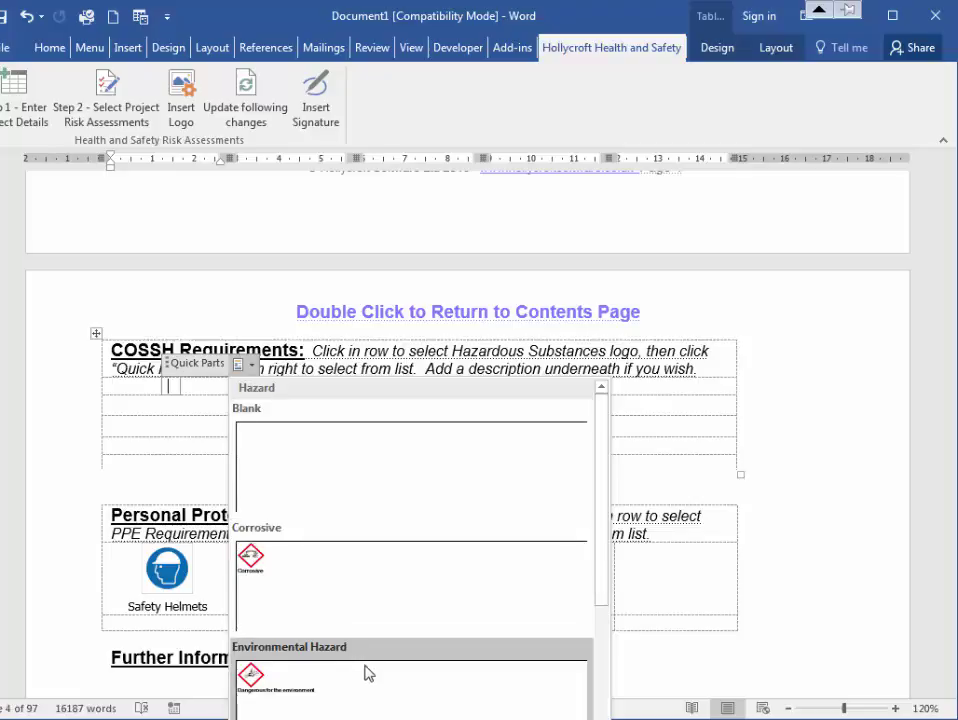
scroll(363, 675, down, 6)
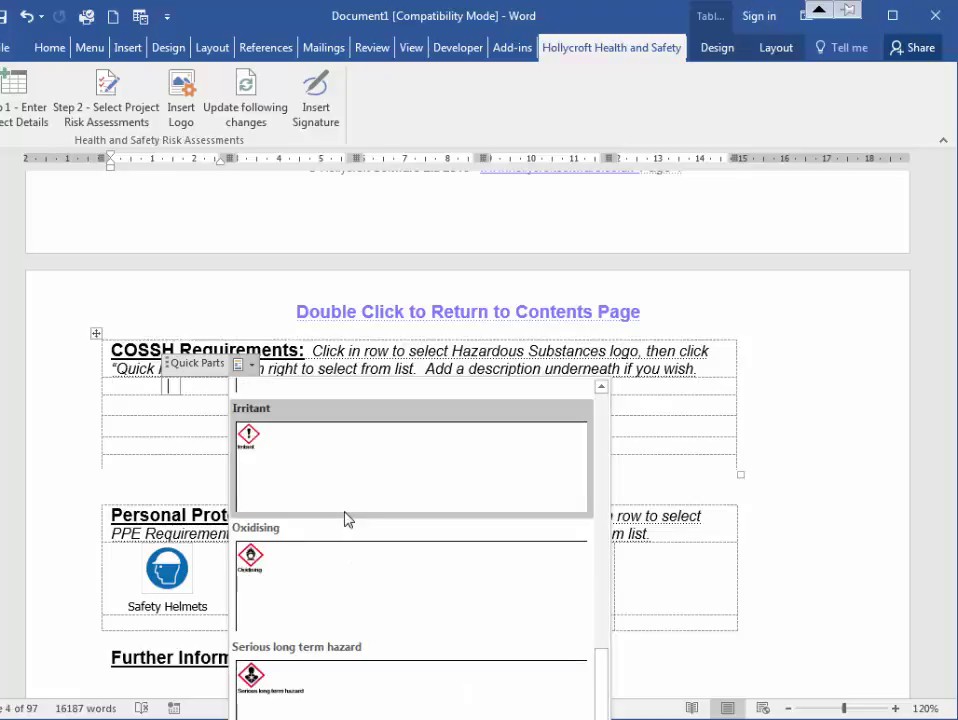
scroll(344, 624, up, 6)
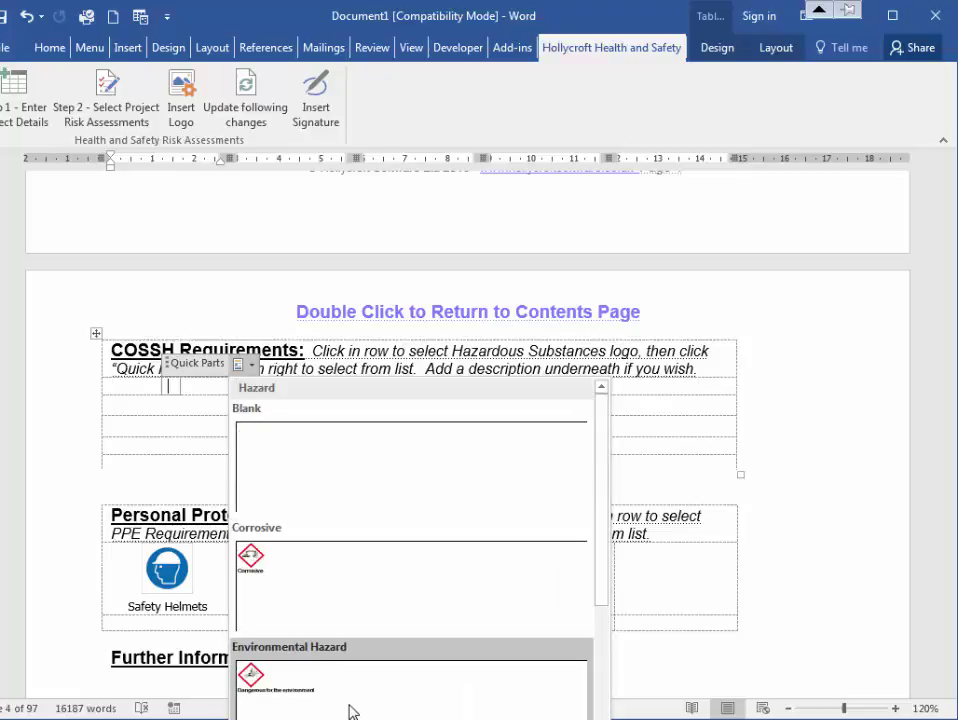
scroll(337, 687, down, 3)
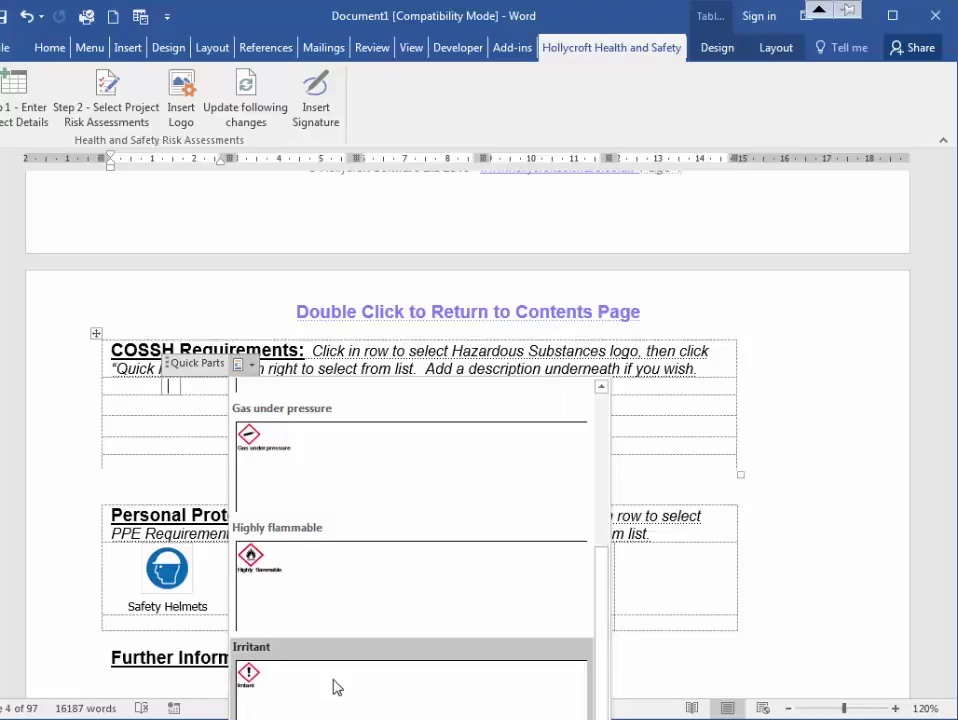
click(325, 594)
click(166, 469)
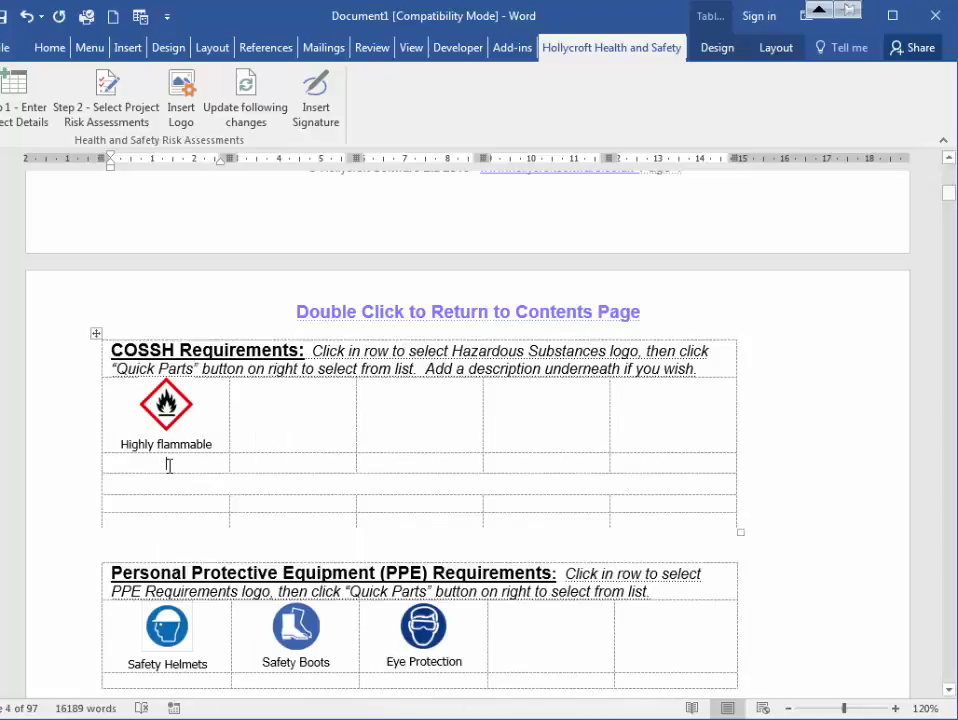
text(Pet)
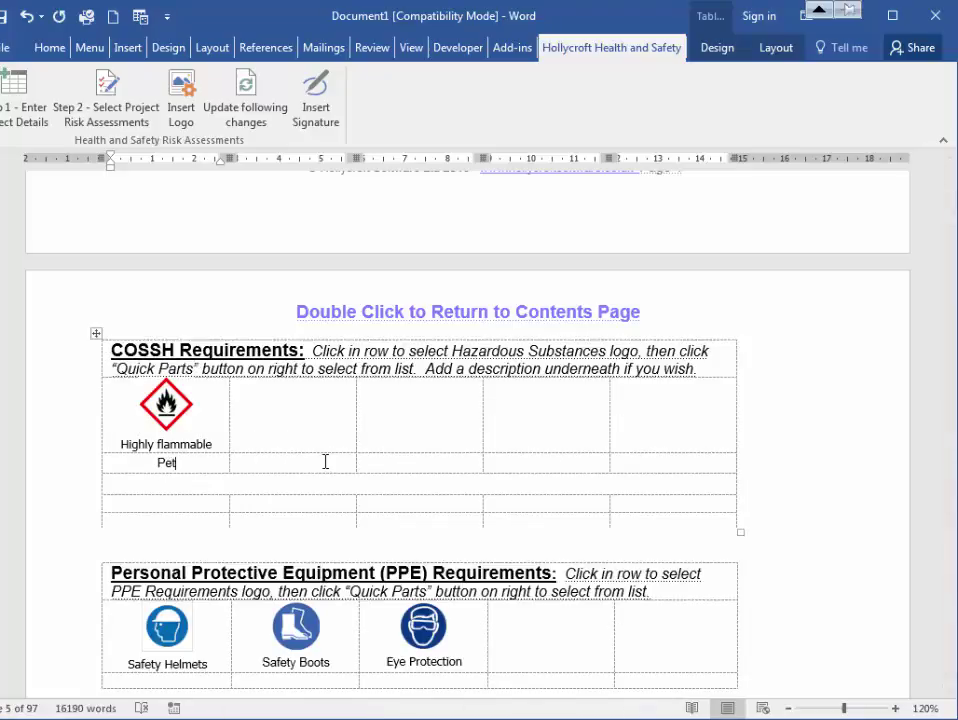
text(rol can)
Step: Add the High Vis Vest logo to the next empty PPE cell
scroll(550, 625, down, 2)
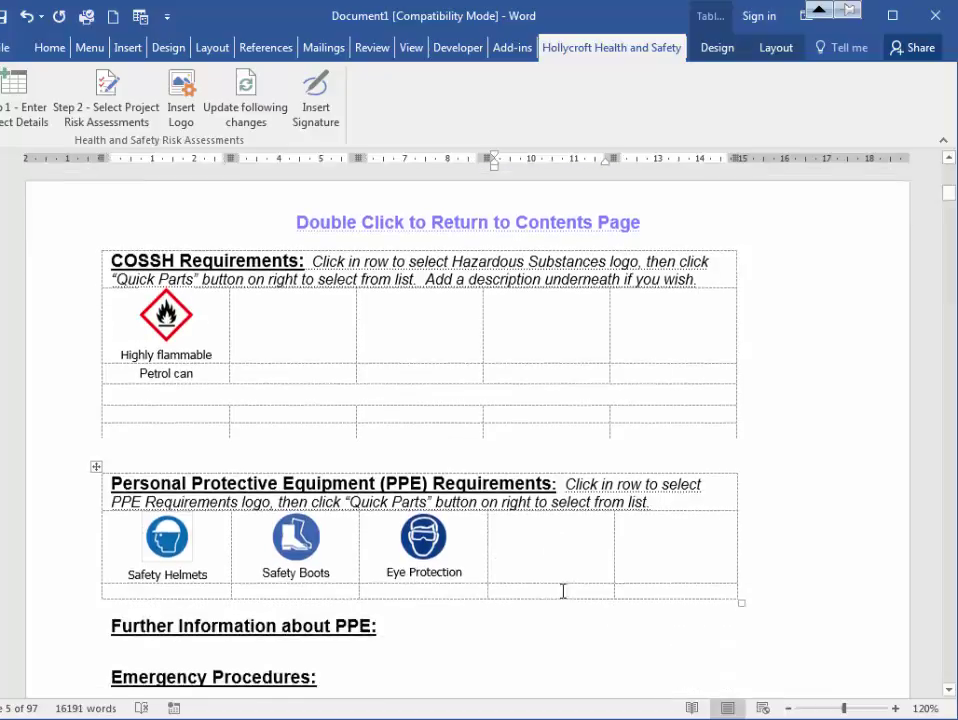
click(550, 537)
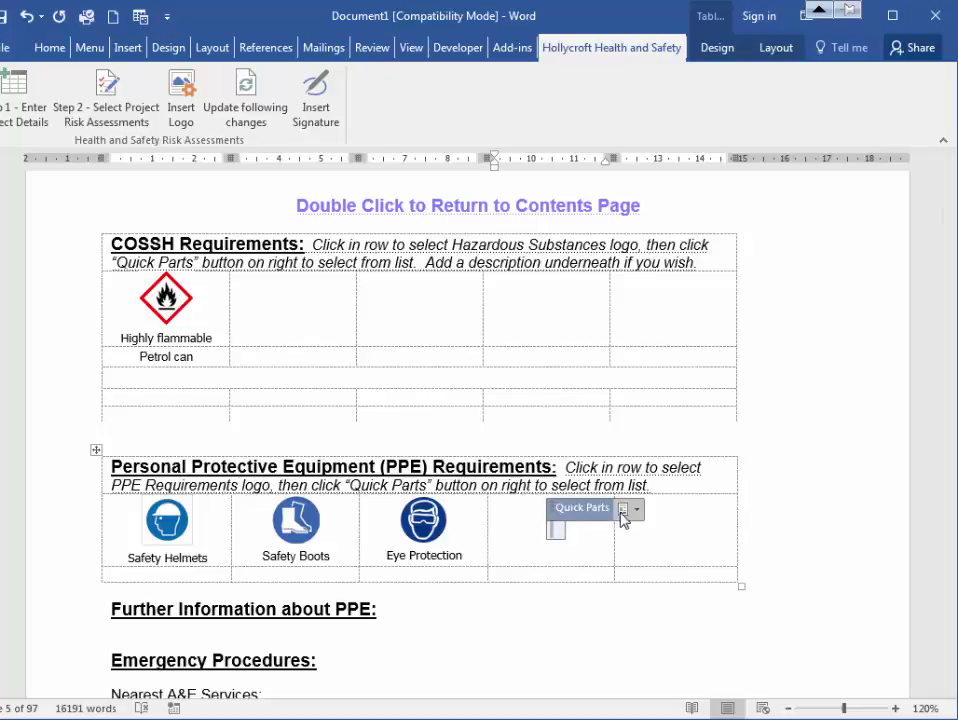
click(636, 509)
scroll(740, 330, down, 3)
click(706, 314)
click(201, 477)
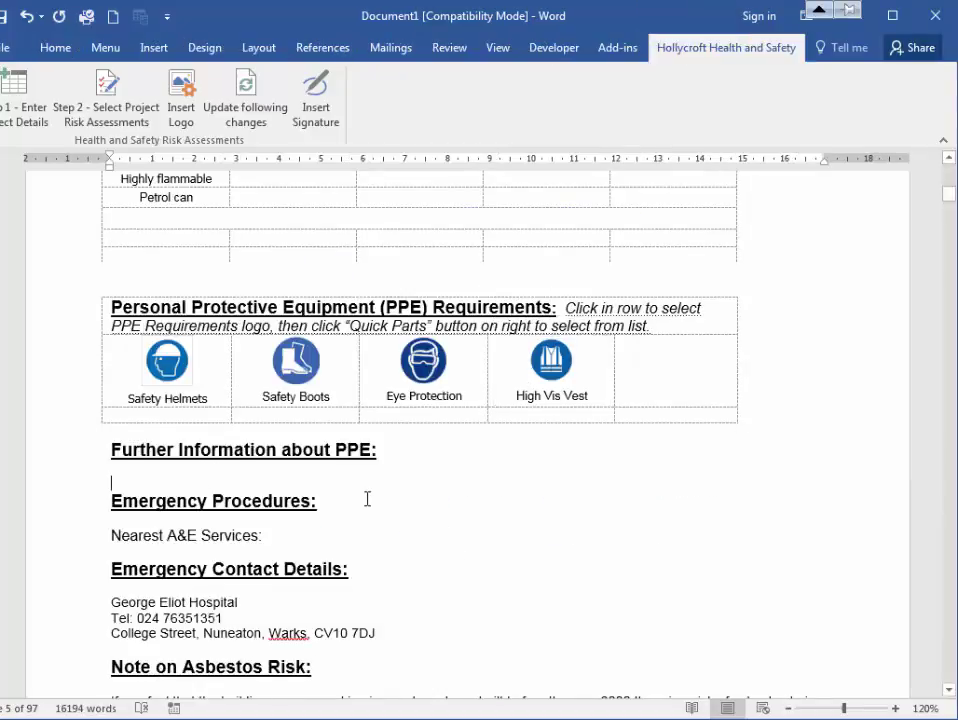
scroll(366, 498, down, 2)
Step: Scroll past the signature table and place the cursor in the first Variation Ref cell
scroll(267, 480, down, 2)
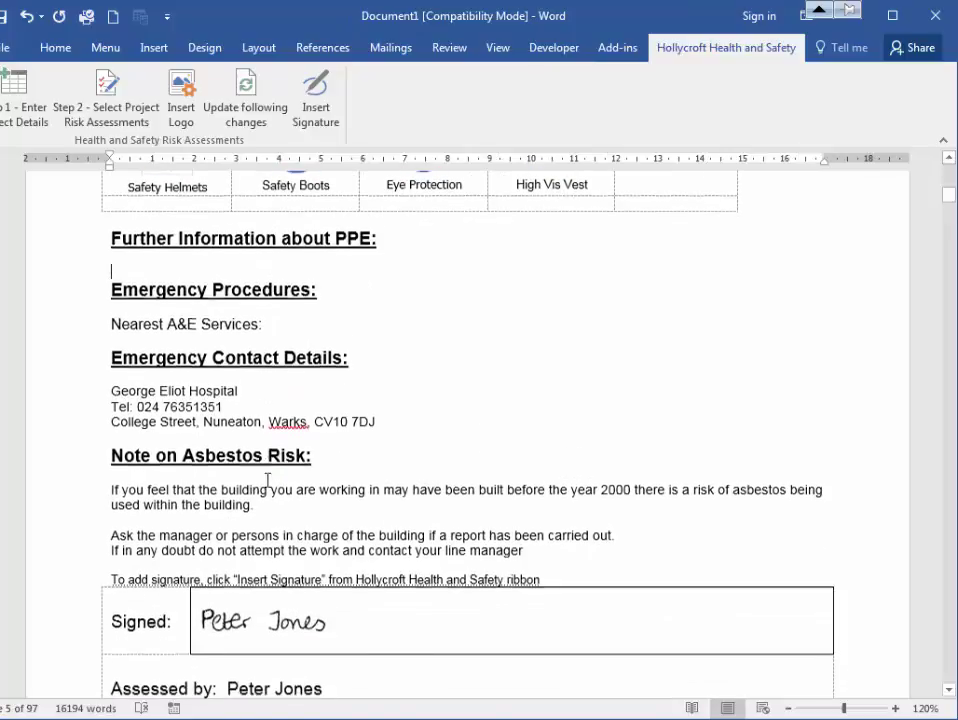
scroll(267, 482, down, 2)
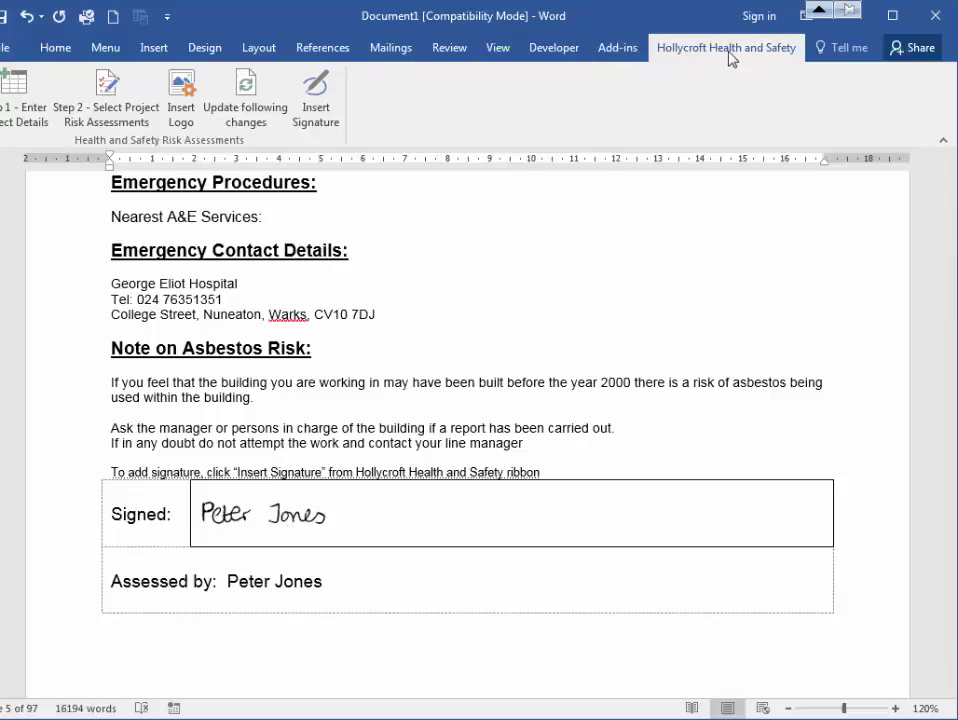
scroll(250, 425, down, 8)
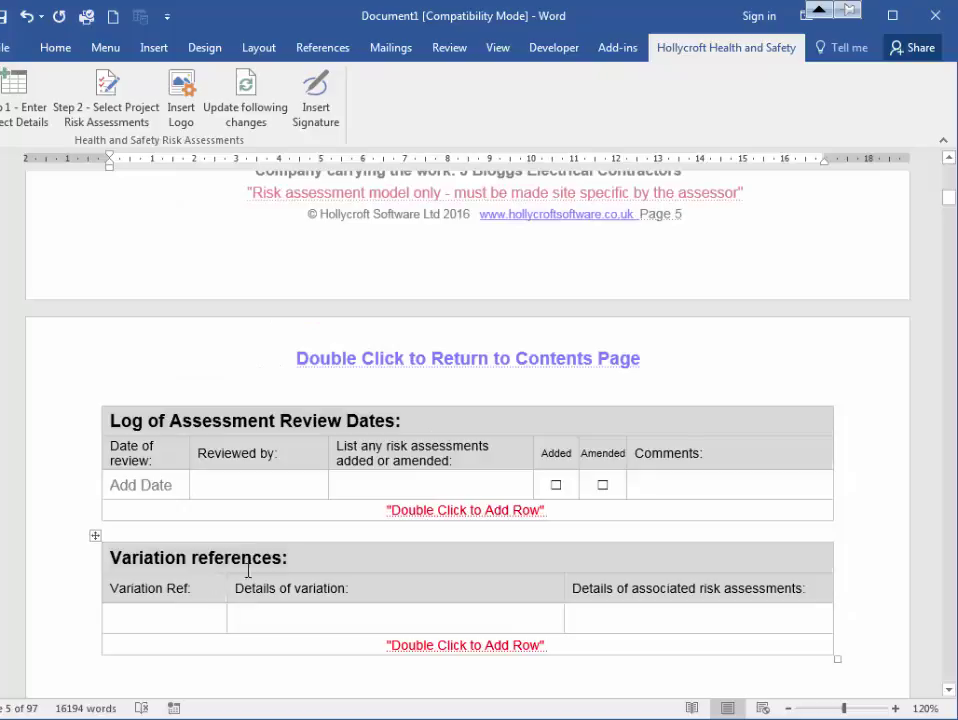
click(172, 621)
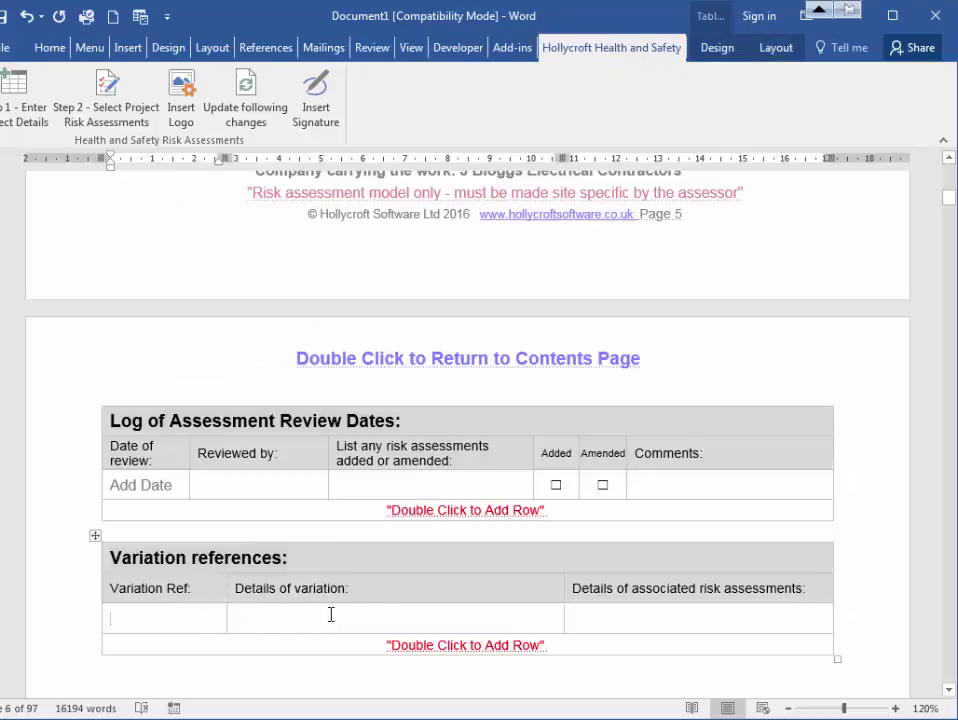
Step: Scroll past the review log and Risk Matrix to the Confined Spaces (HA1) assessment
scroll(378, 587, down, 5)
scroll(379, 587, down, 1)
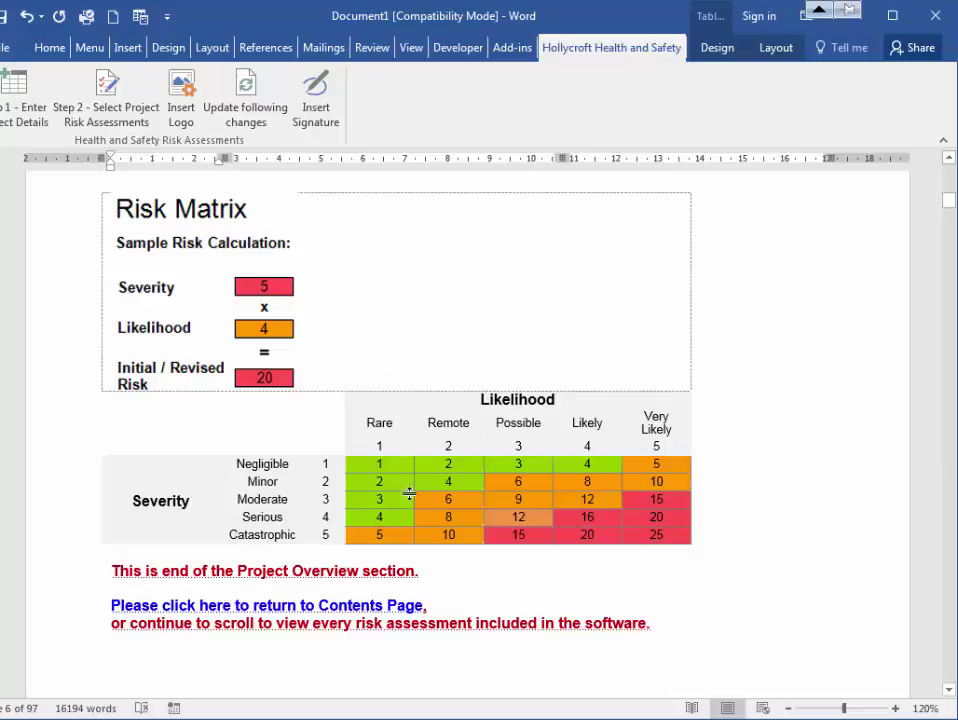
scroll(414, 494, down, 5)
scroll(381, 488, down, 8)
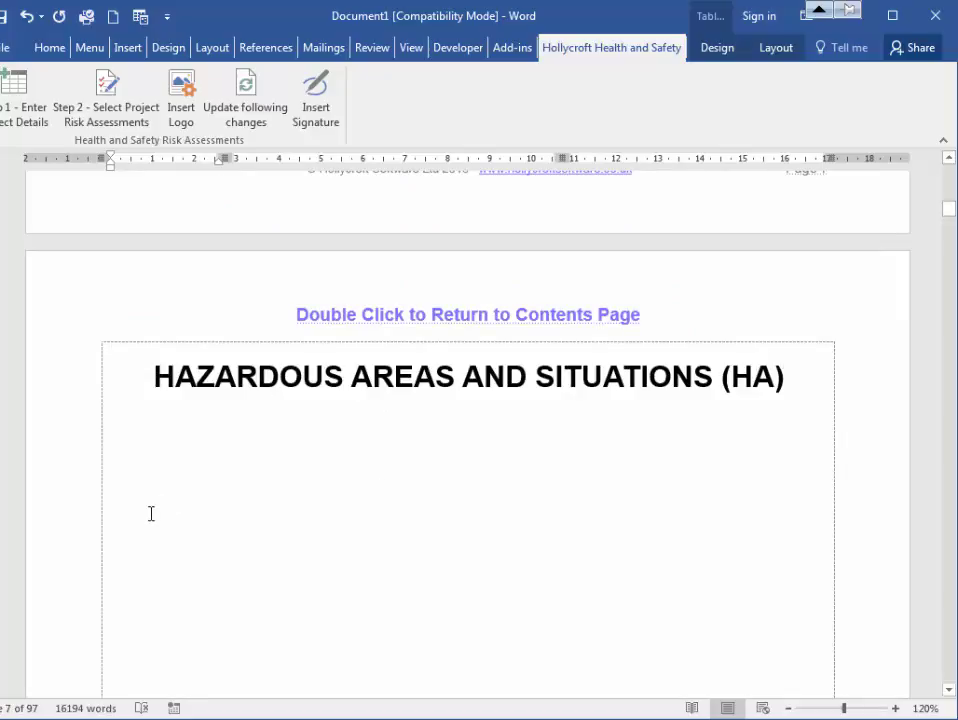
scroll(266, 457, down, 15)
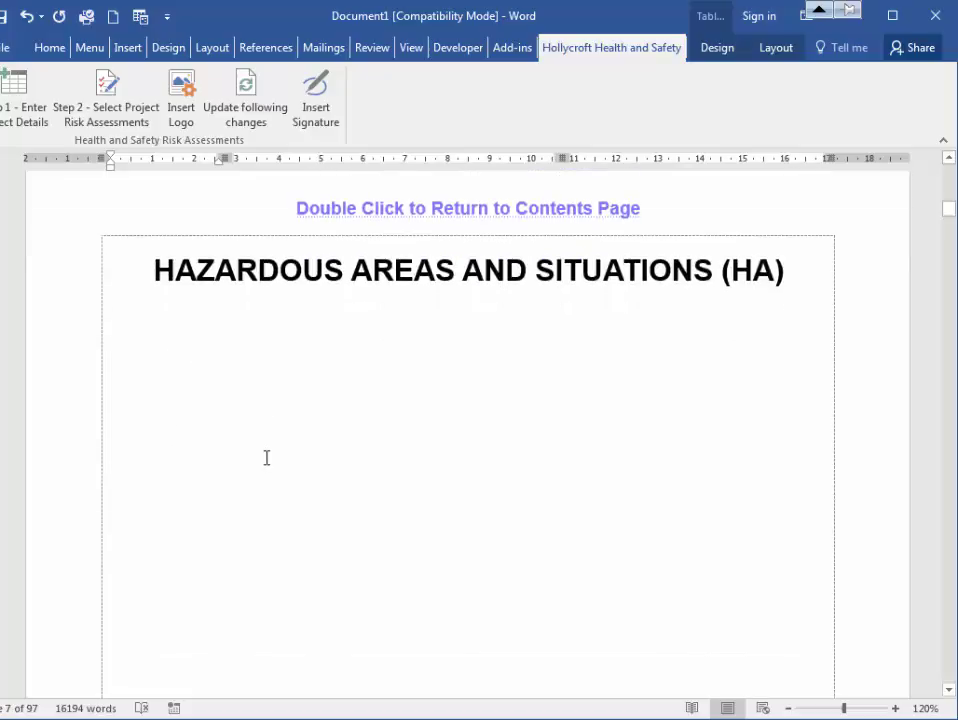
scroll(262, 459, down, 3)
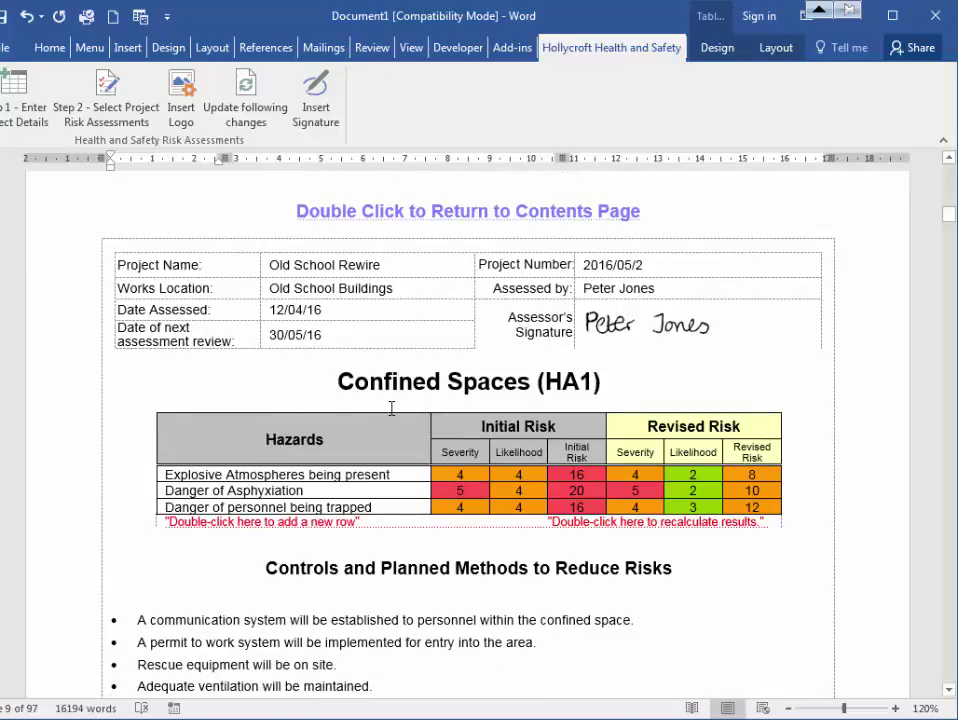
Step: Set the Explosive Atmospheres likelihood to 3 and recalculate so the Initial Risk becomes 12
scroll(391, 407, down, 2)
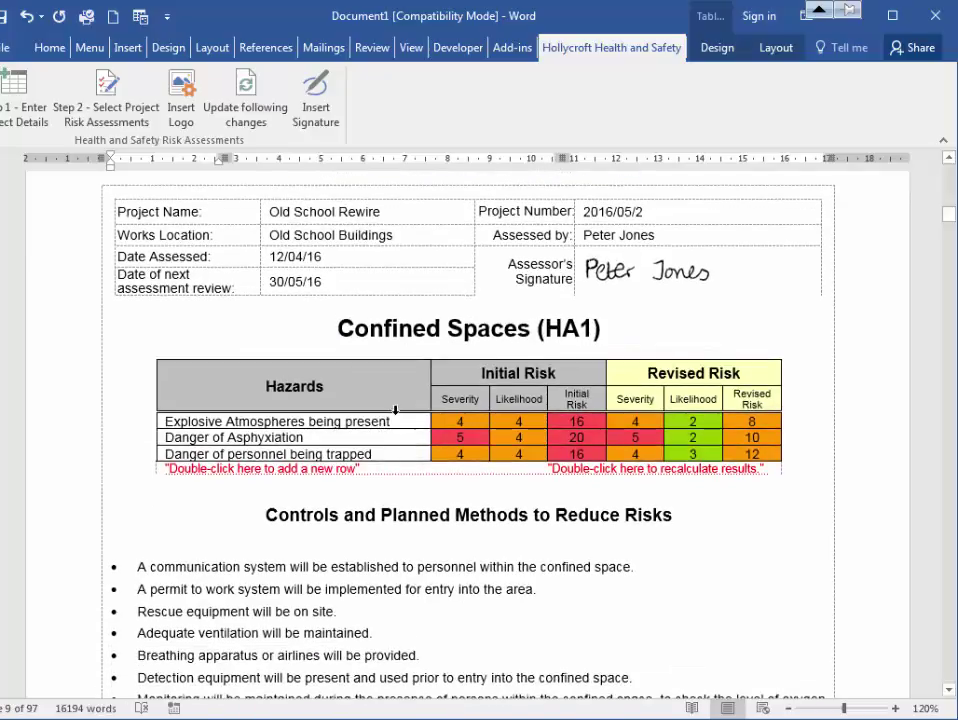
click(470, 421)
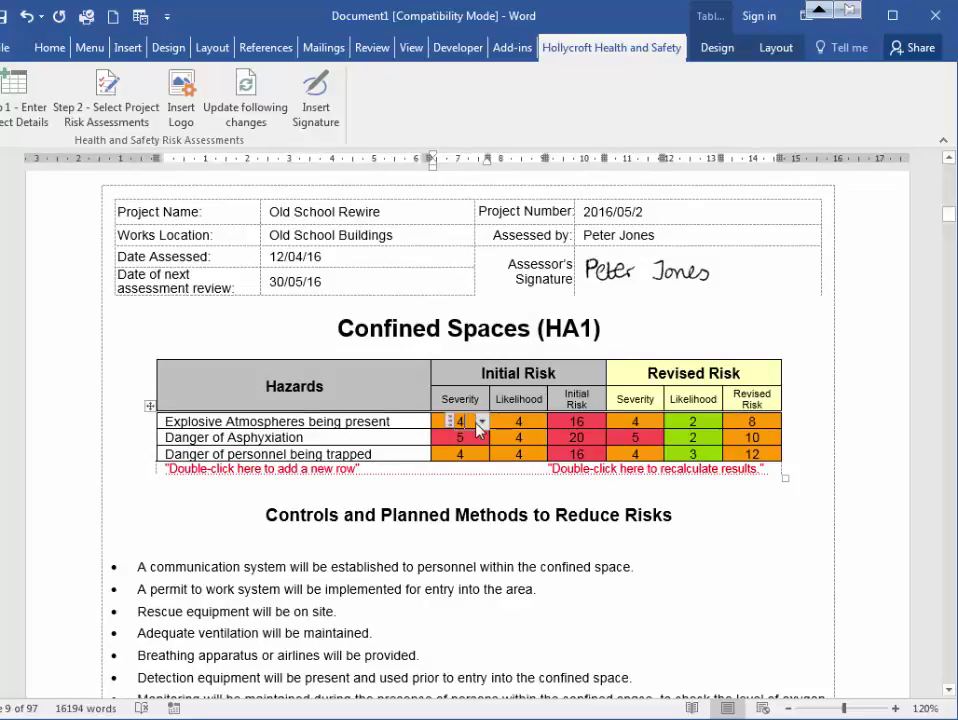
click(524, 424)
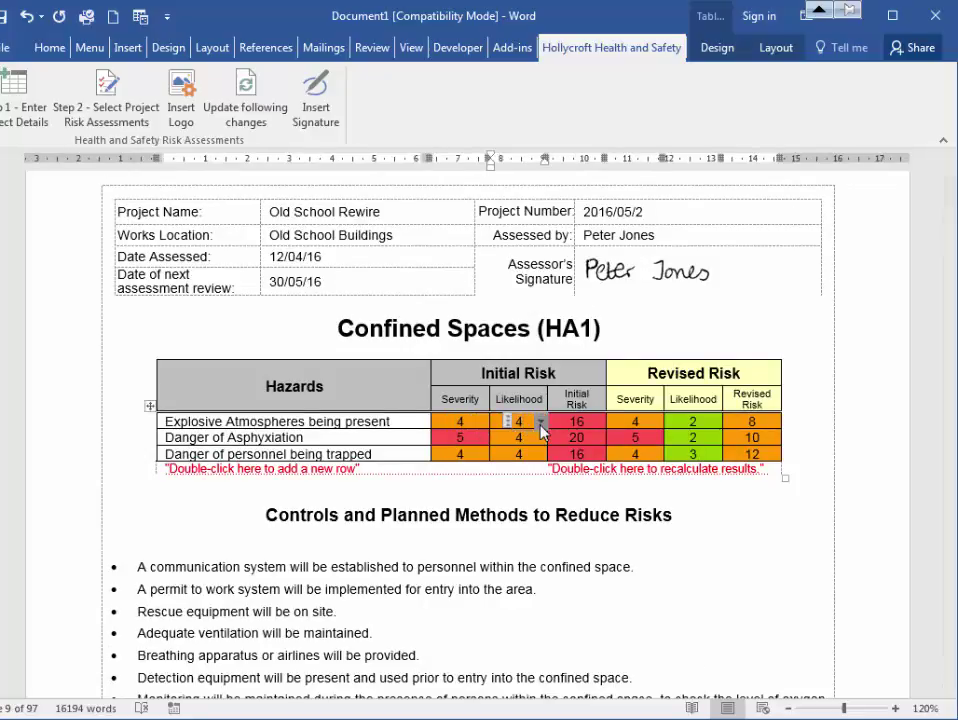
click(524, 424)
click(519, 482)
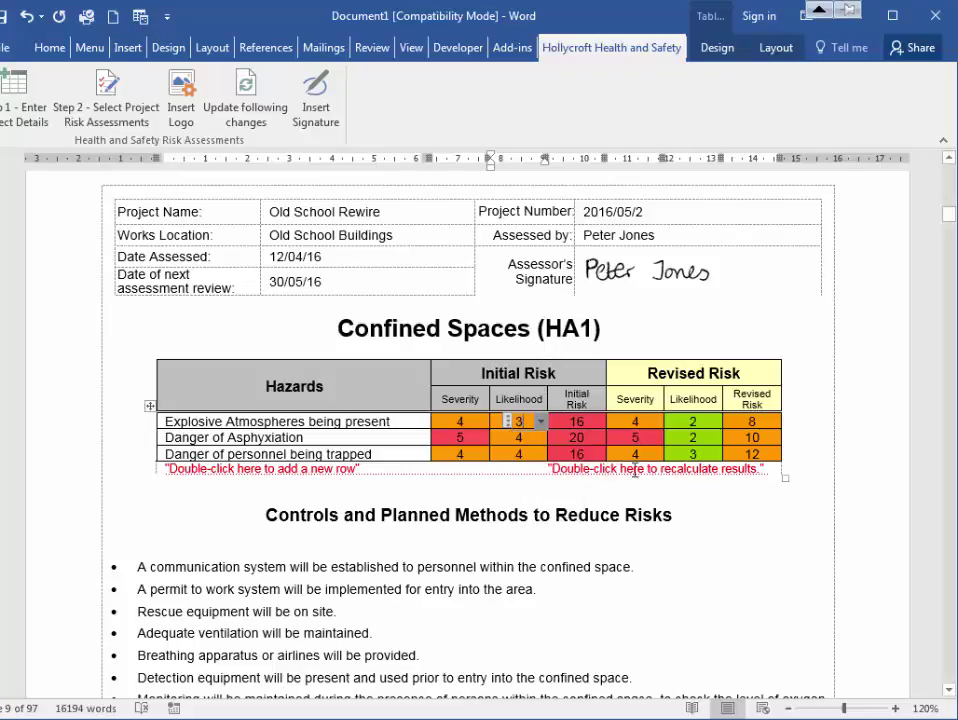
double_click(636, 469)
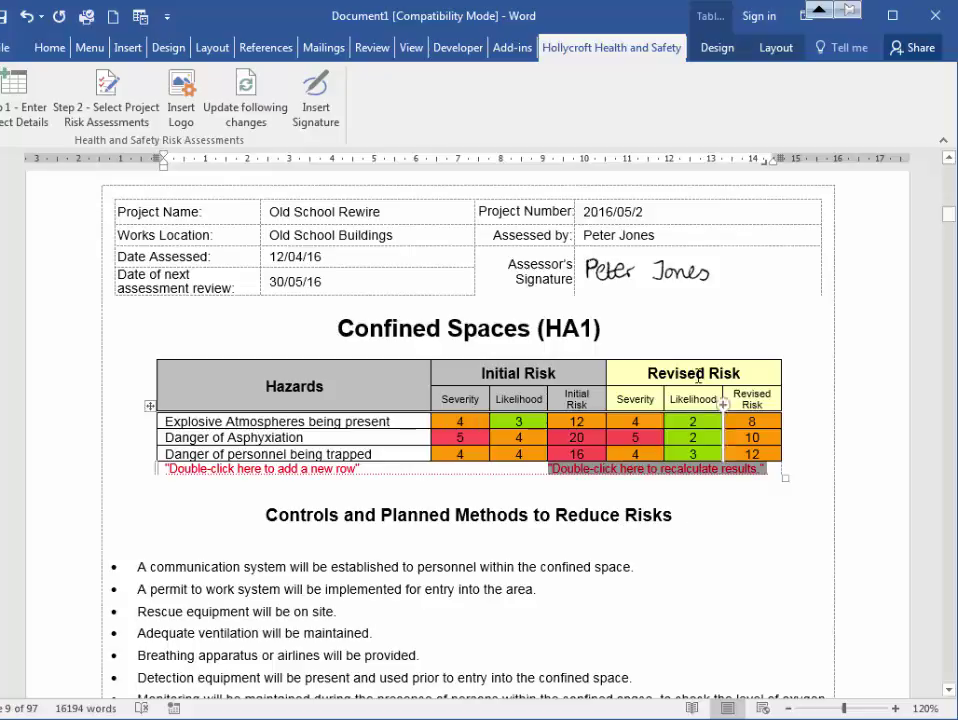
click(647, 574)
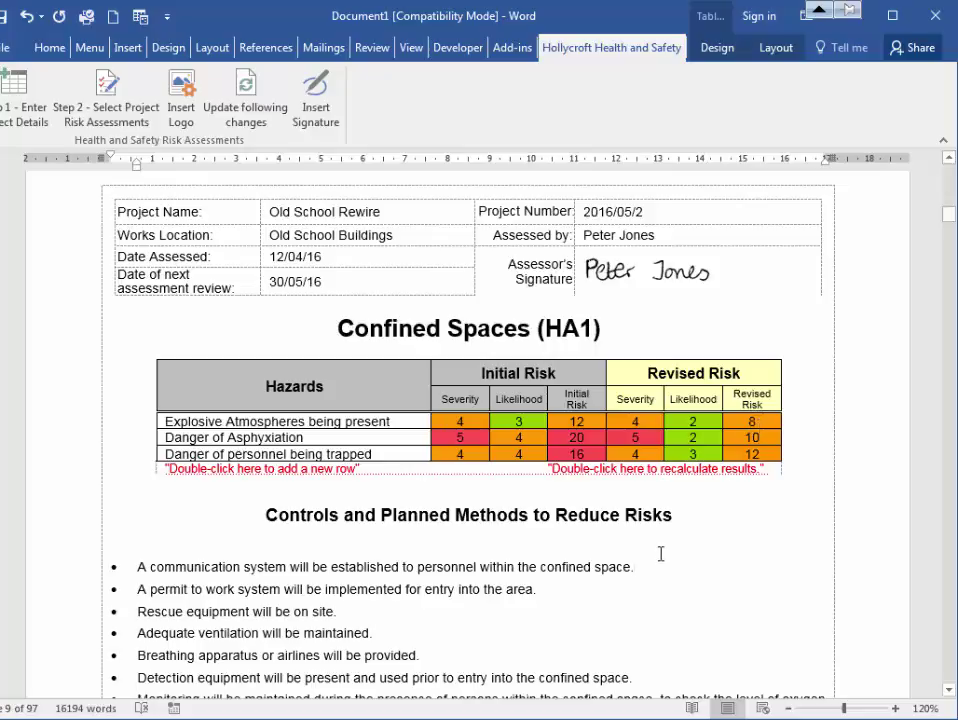
Step: Start a new empty bullet after the last Confined Spaces control measure
scroll(592, 549, down, 3)
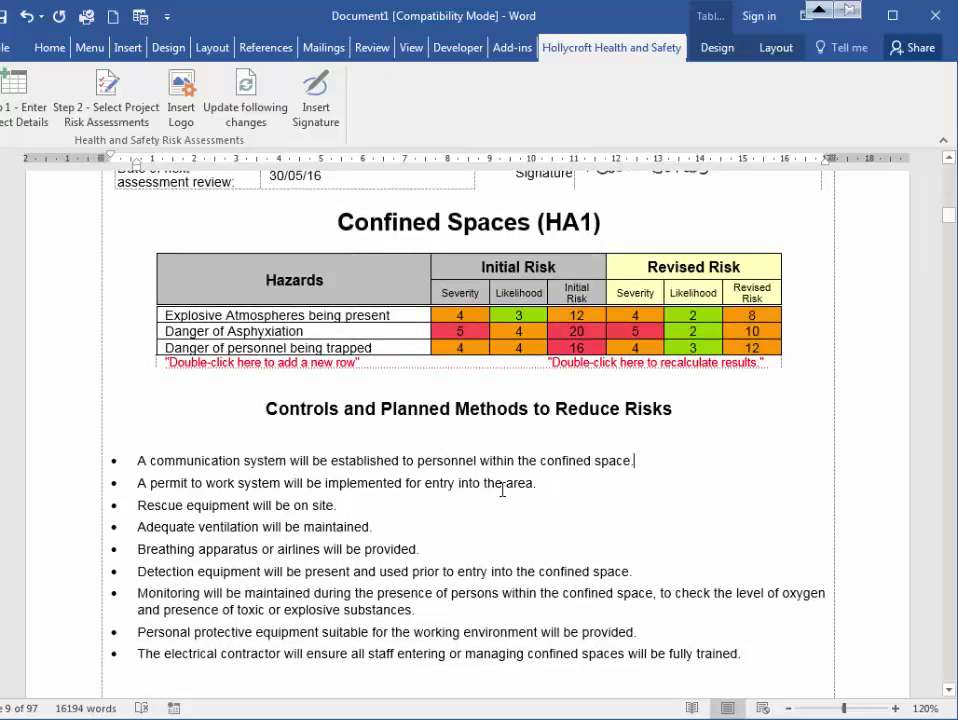
scroll(488, 526, down, 2)
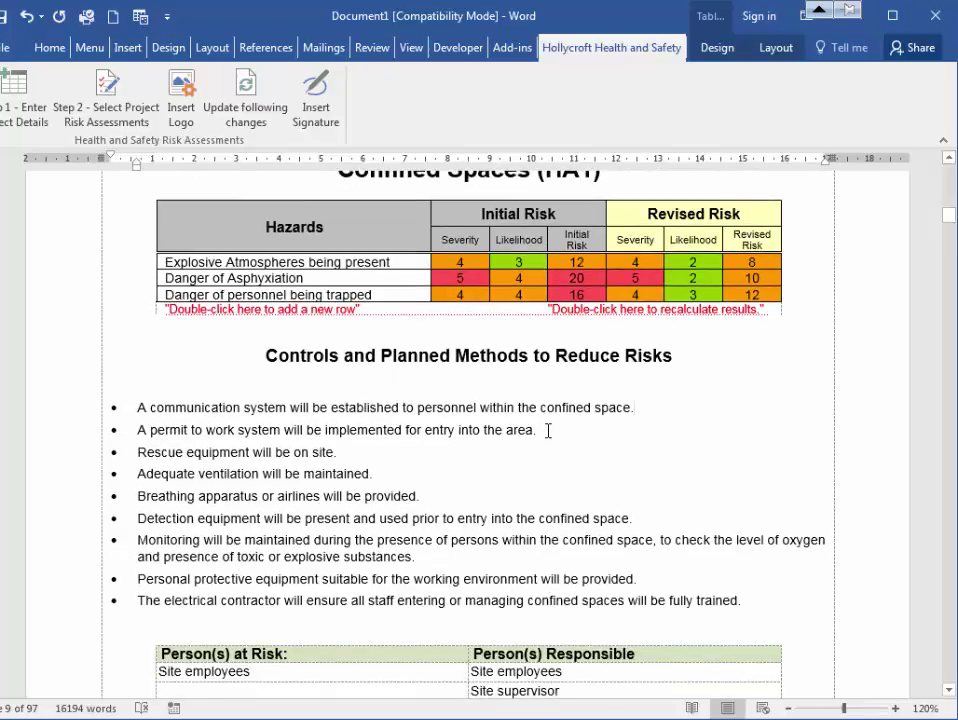
drag(742, 601, 387, 603)
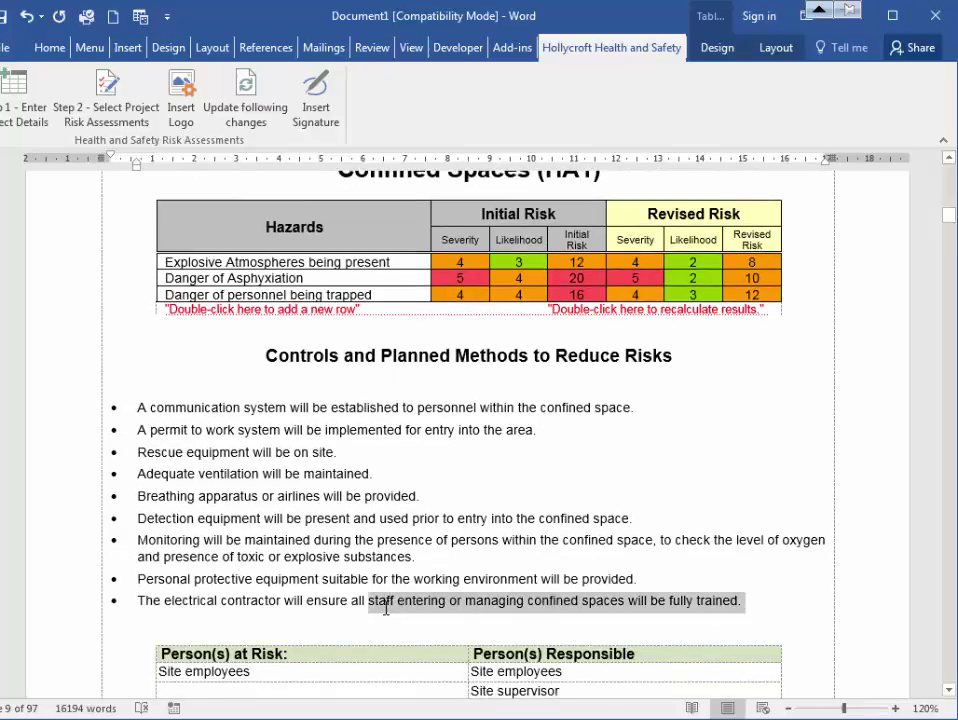
click(753, 603)
key(Return)
Step: Check the Person(s) at Risk entries, keeping Site employees and Site supervisor
scroll(560, 554, down, 2)
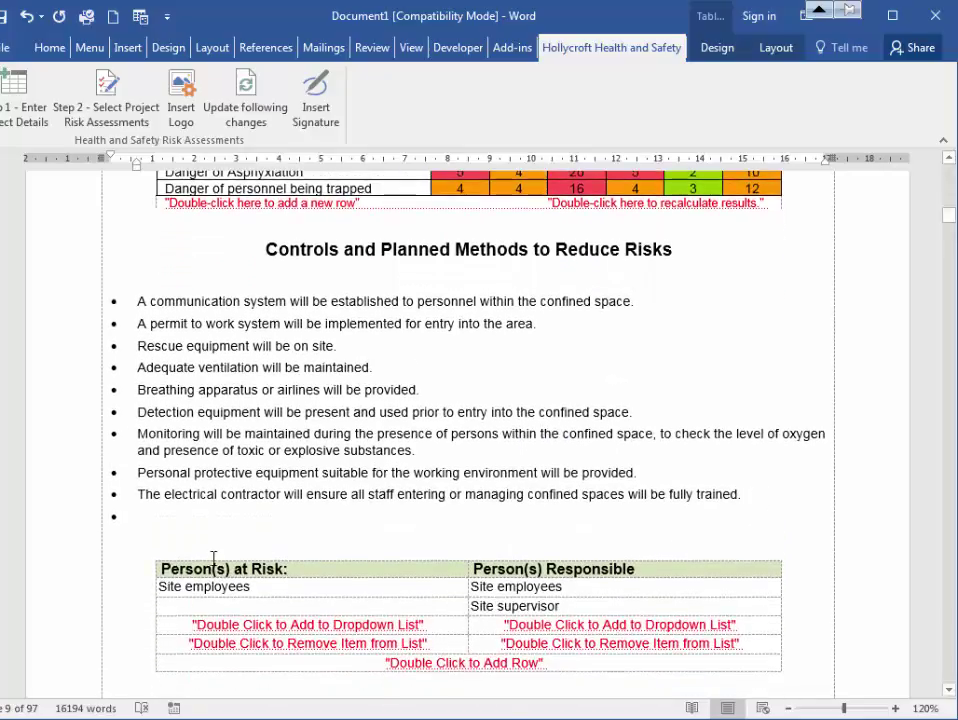
scroll(249, 589, down, 1)
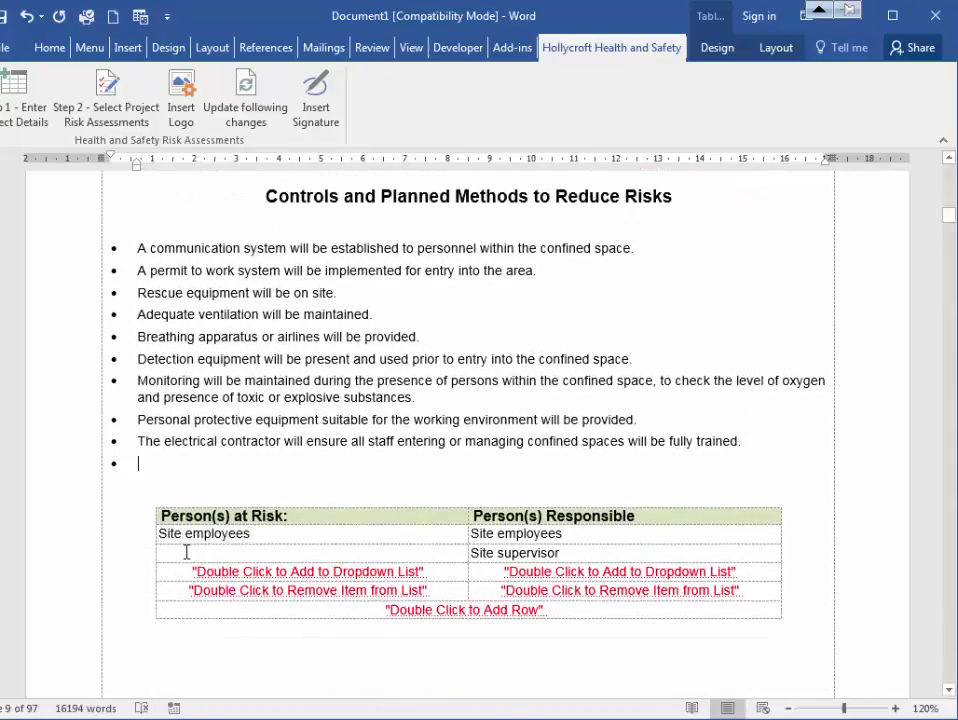
click(254, 537)
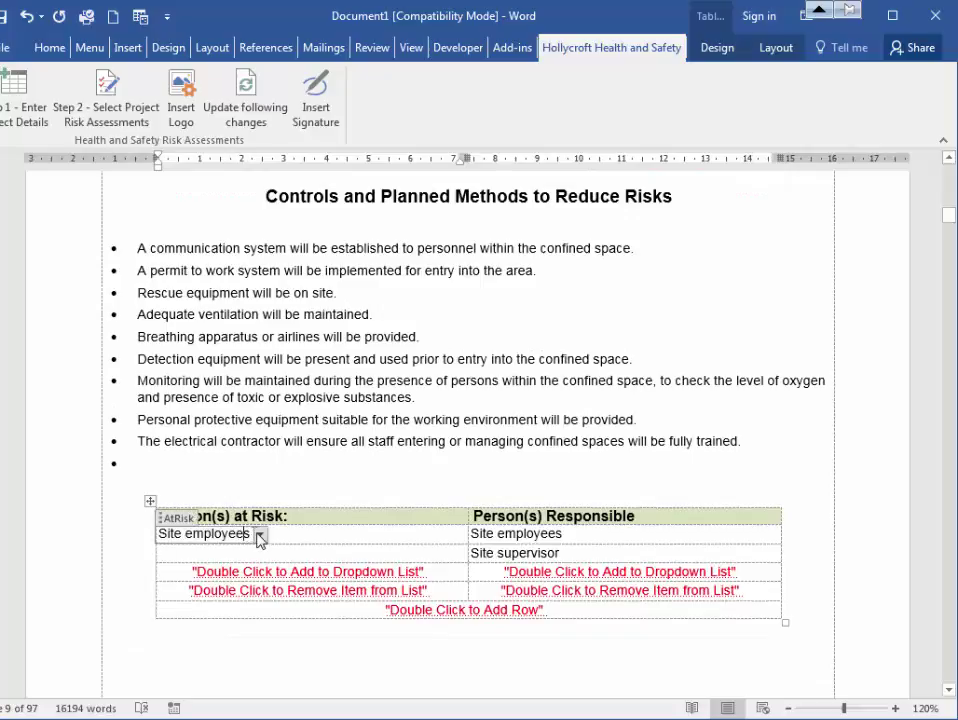
click(259, 537)
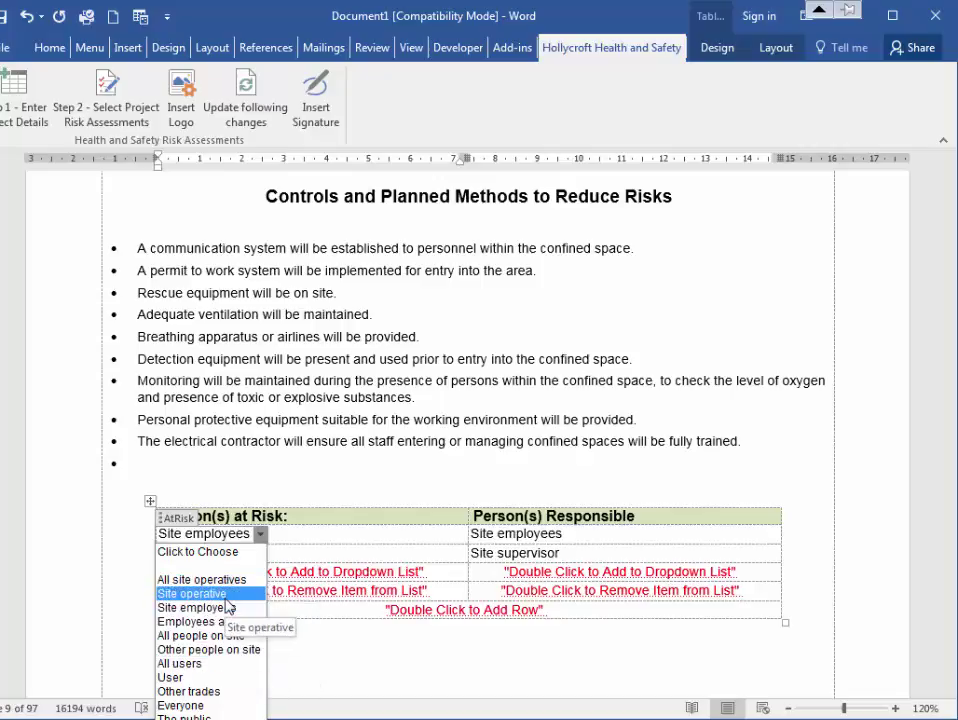
click(226, 611)
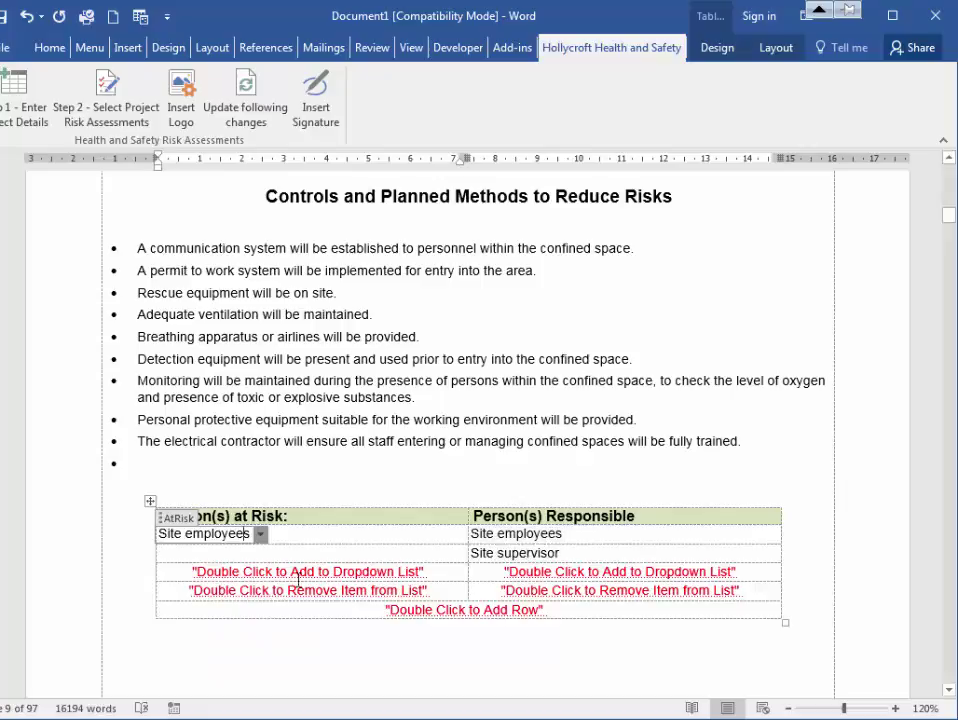
click(562, 552)
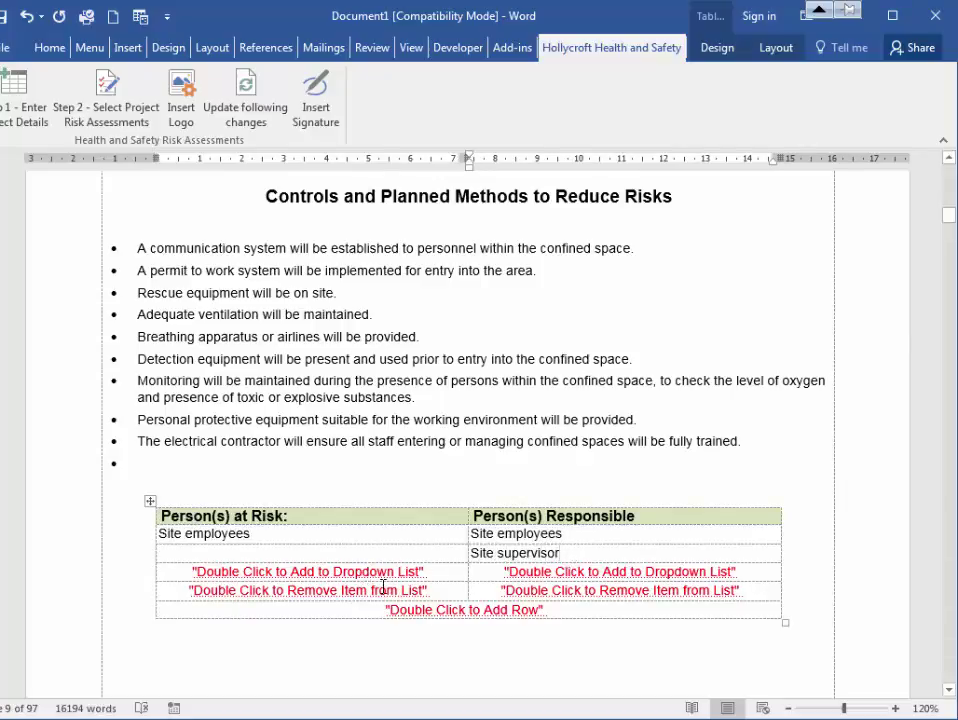
scroll(267, 573, down, 10)
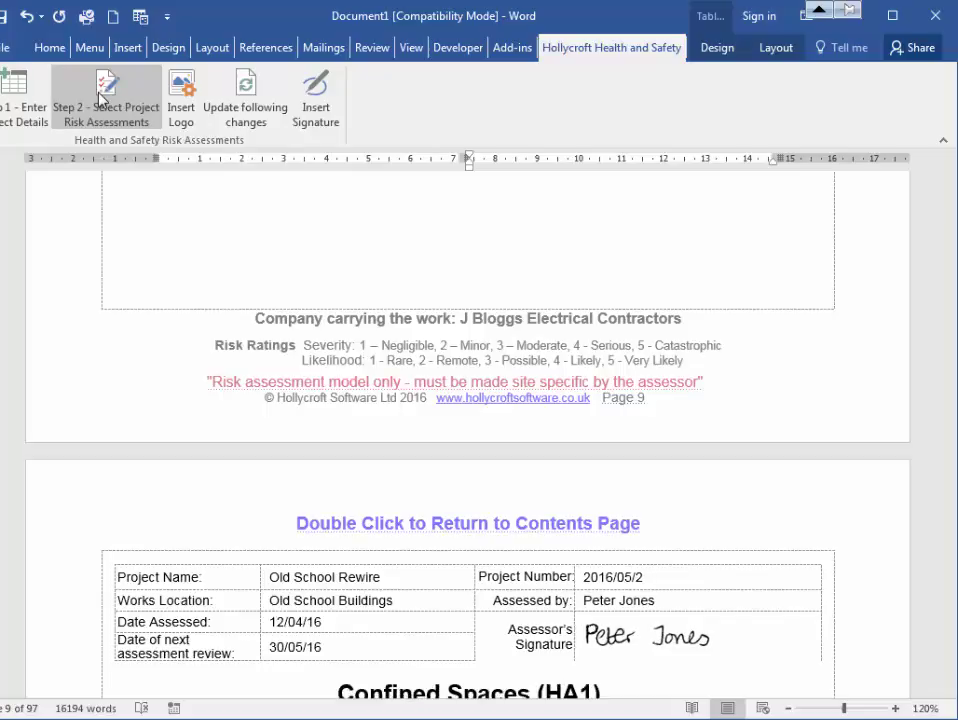
click(100, 97)
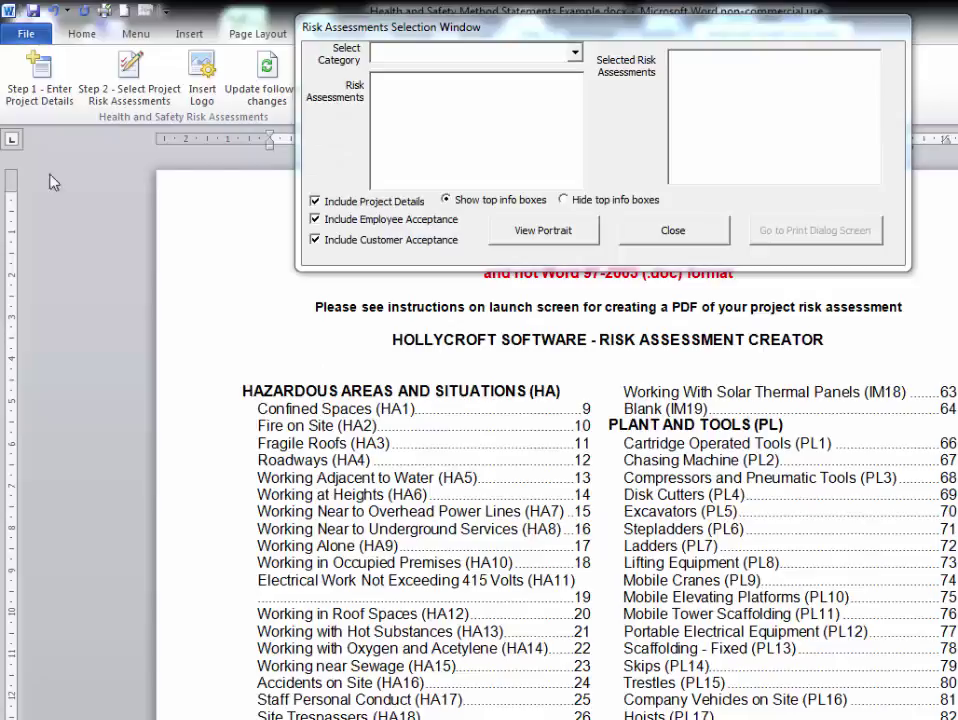
Step: Select Working Adjacent to Water (HA5) and Working at Heights (HA6) from Hazardous Areas and Situations
click(574, 52)
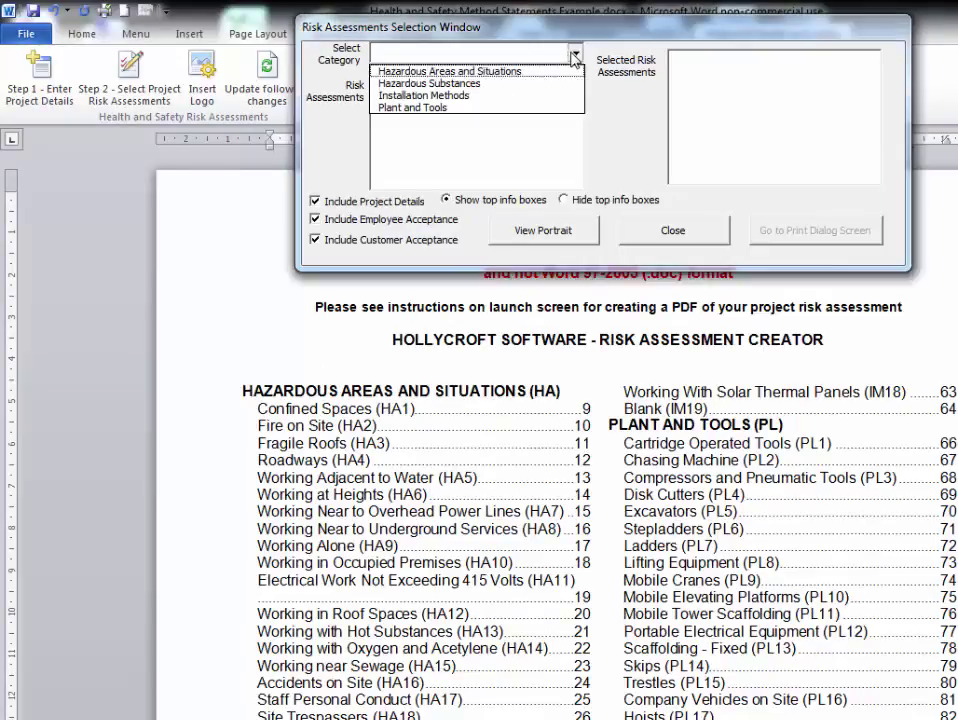
click(506, 73)
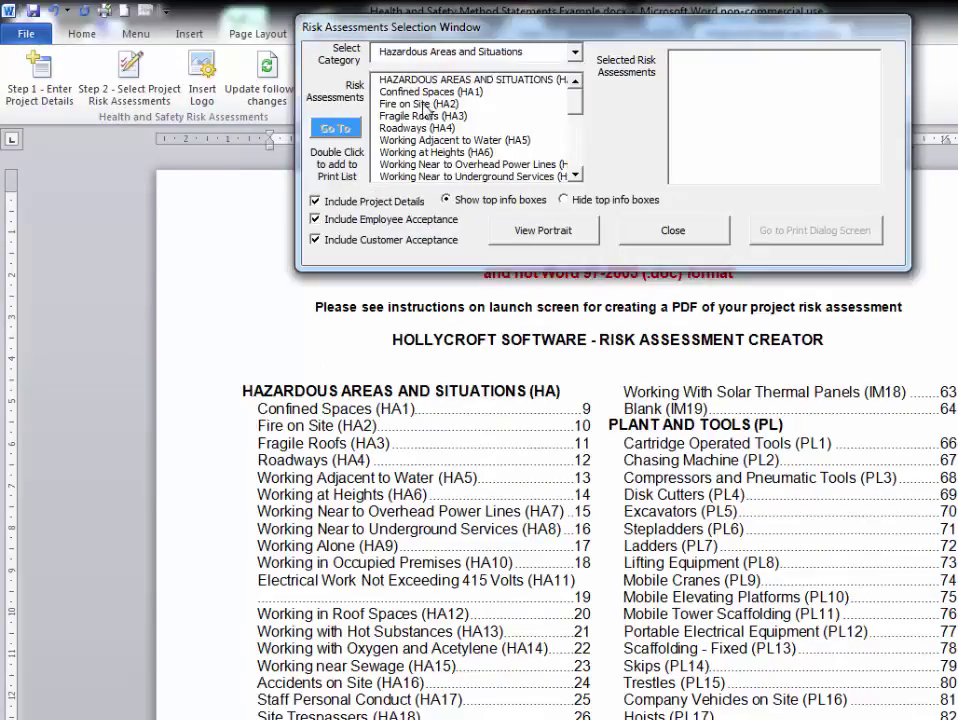
drag(577, 111, 575, 120)
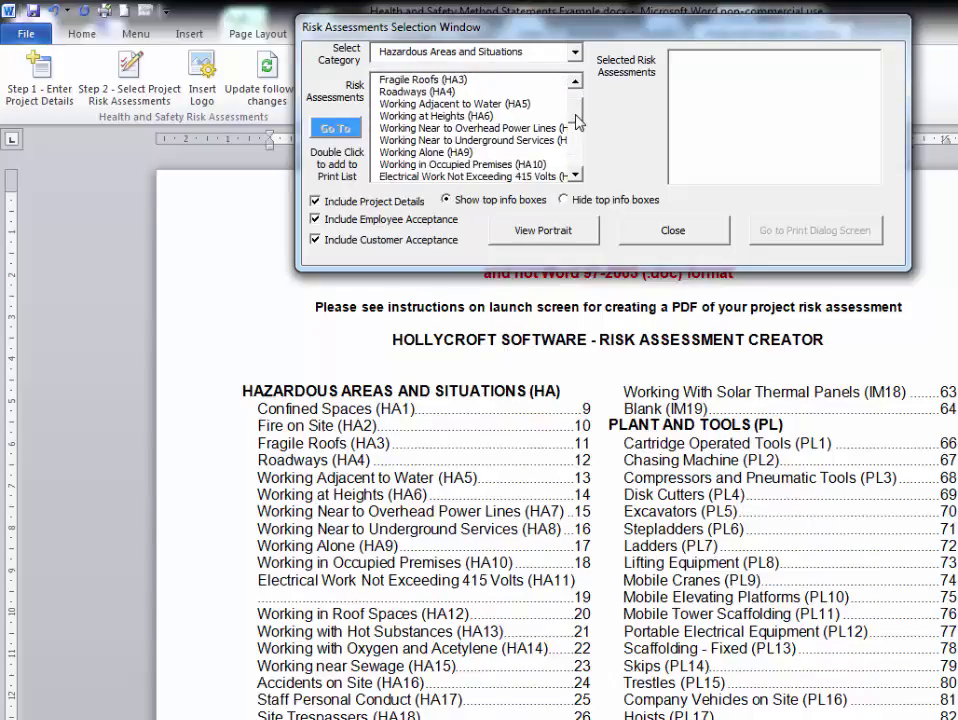
double_click(441, 104)
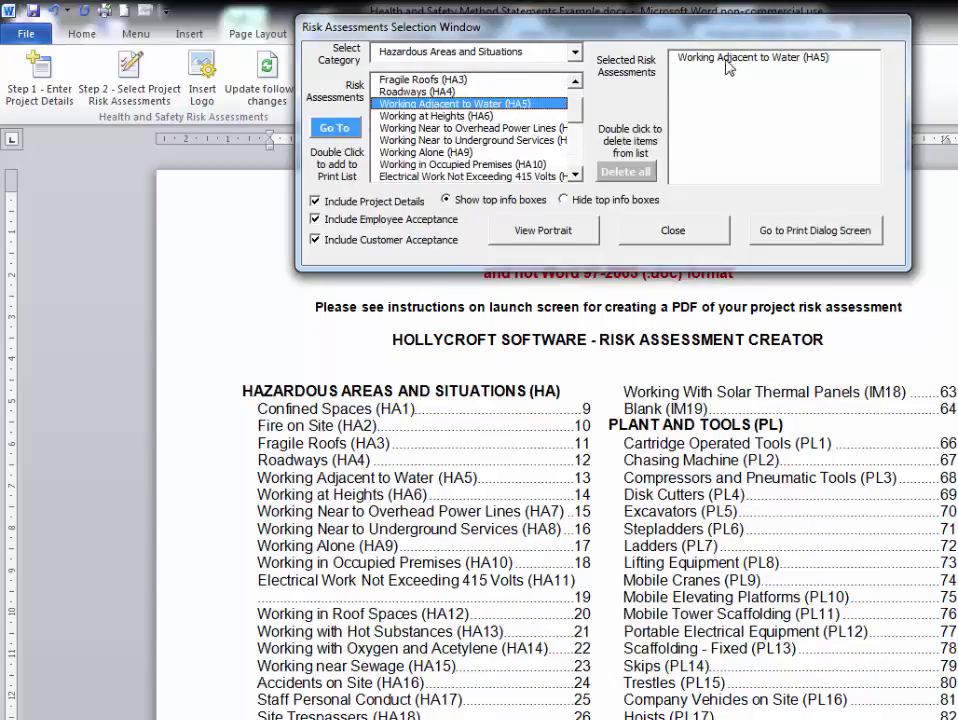
double_click(433, 117)
Step: Select Excavations (IM3) and Plumbing Work (IM4) from Installation Methods
click(575, 51)
click(460, 90)
double_click(420, 116)
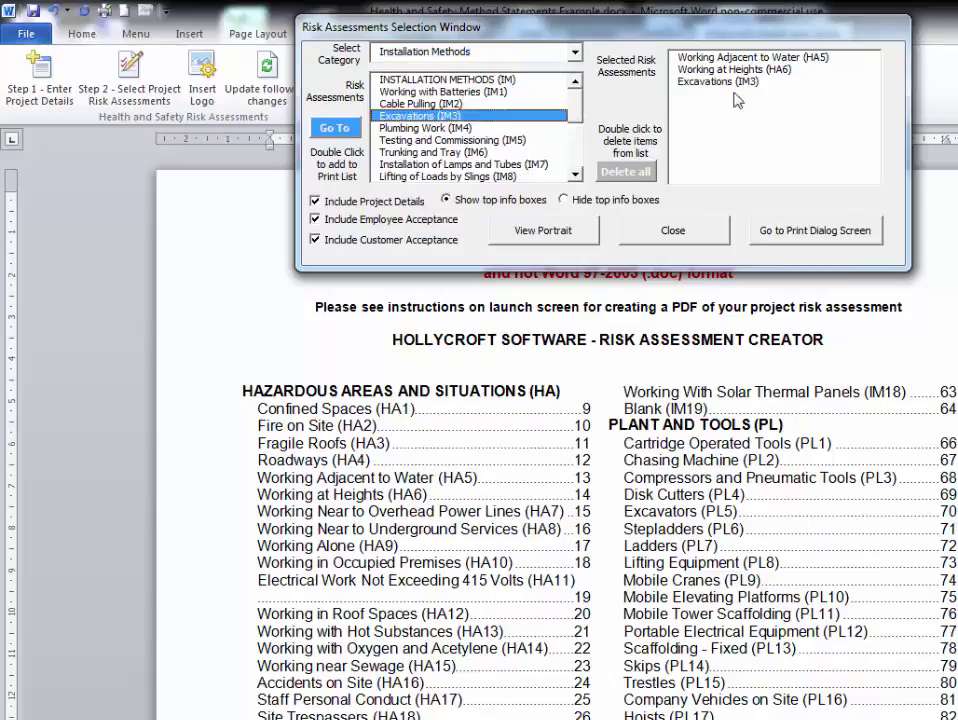
double_click(480, 128)
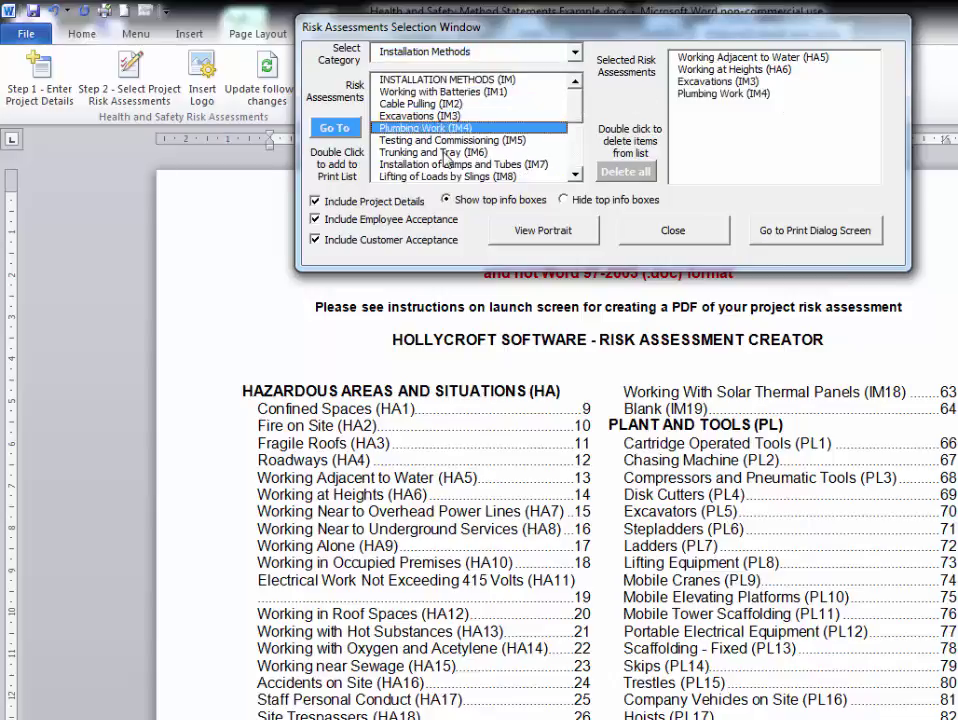
click(706, 80)
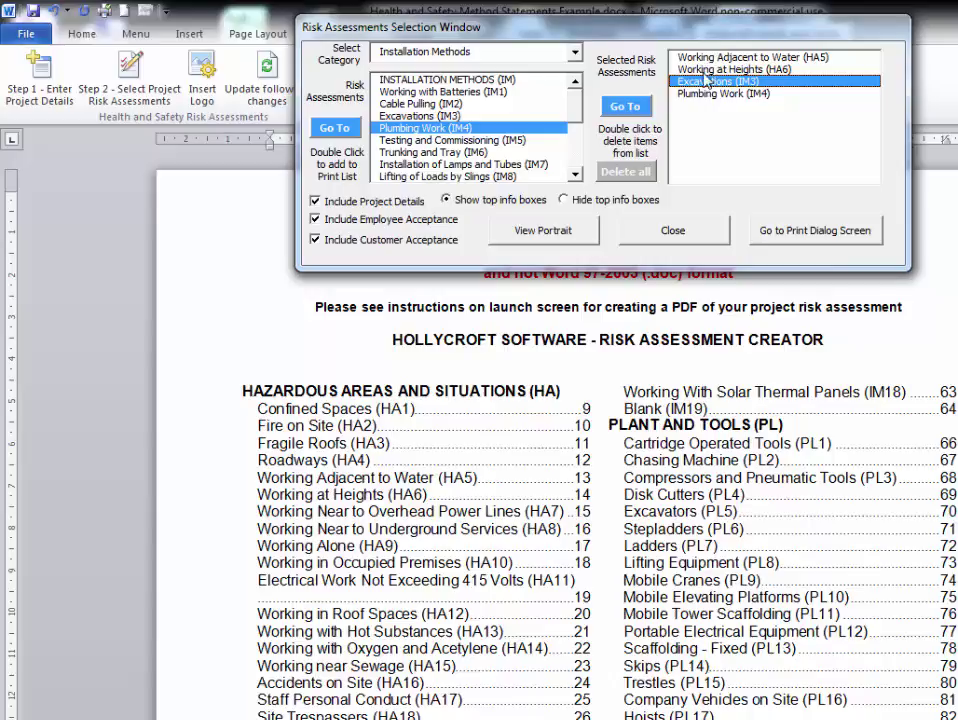
Step: Go to the Excavations (IM3) page, then to the Plumbing Work (IM4) page
click(622, 108)
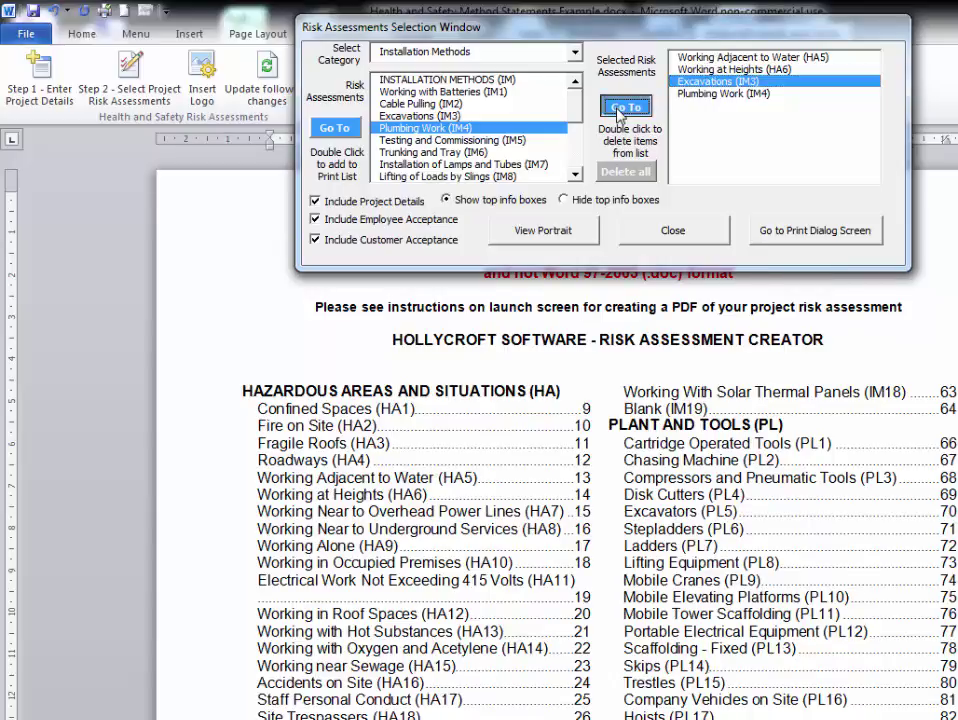
click(720, 93)
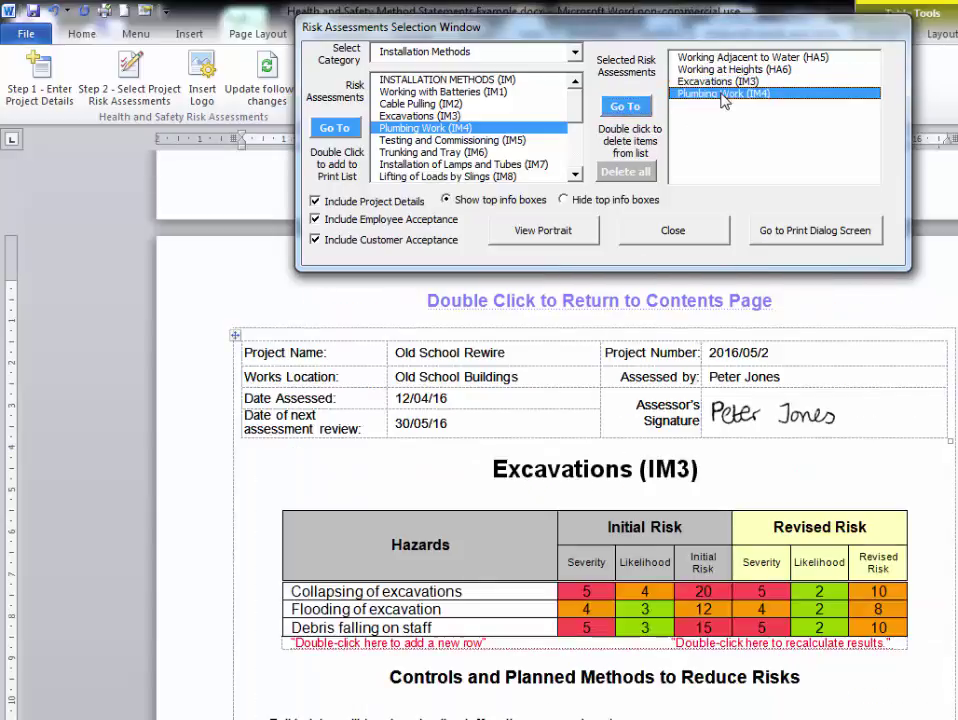
click(620, 108)
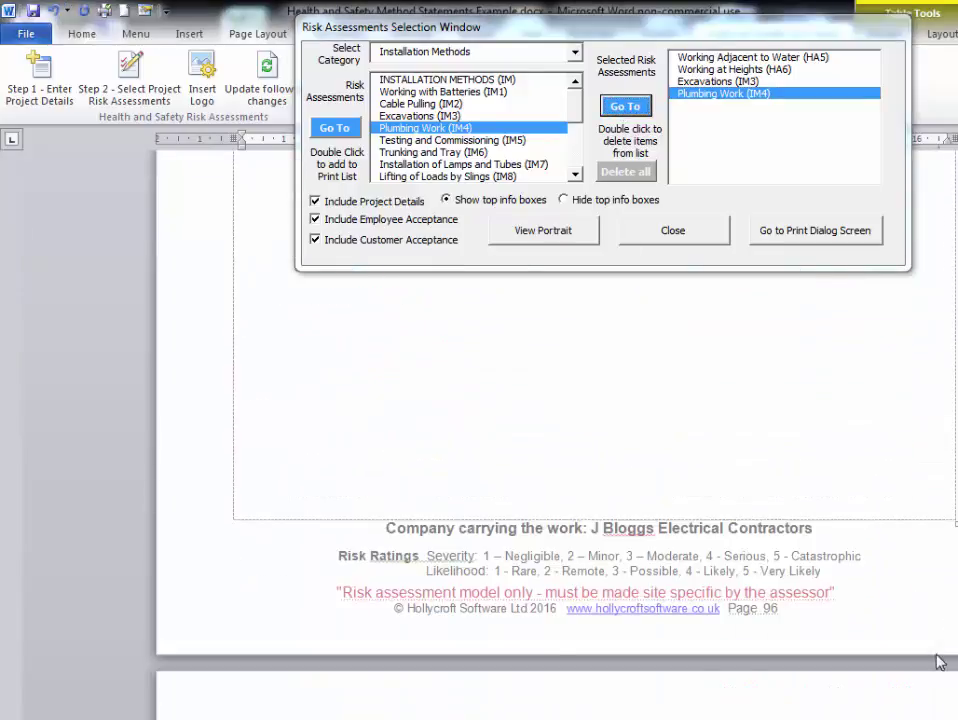
Step: Review the acceptance form's employee name cell and Signature line
scroll(935, 653, down, 4)
click(280, 632)
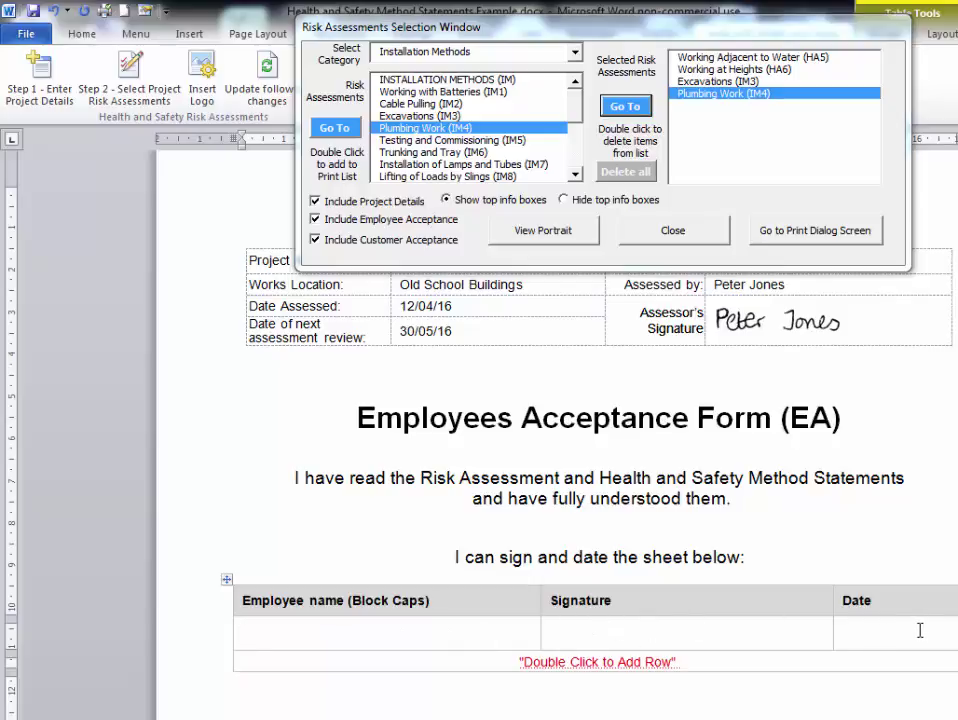
scroll(852, 623, down, 3)
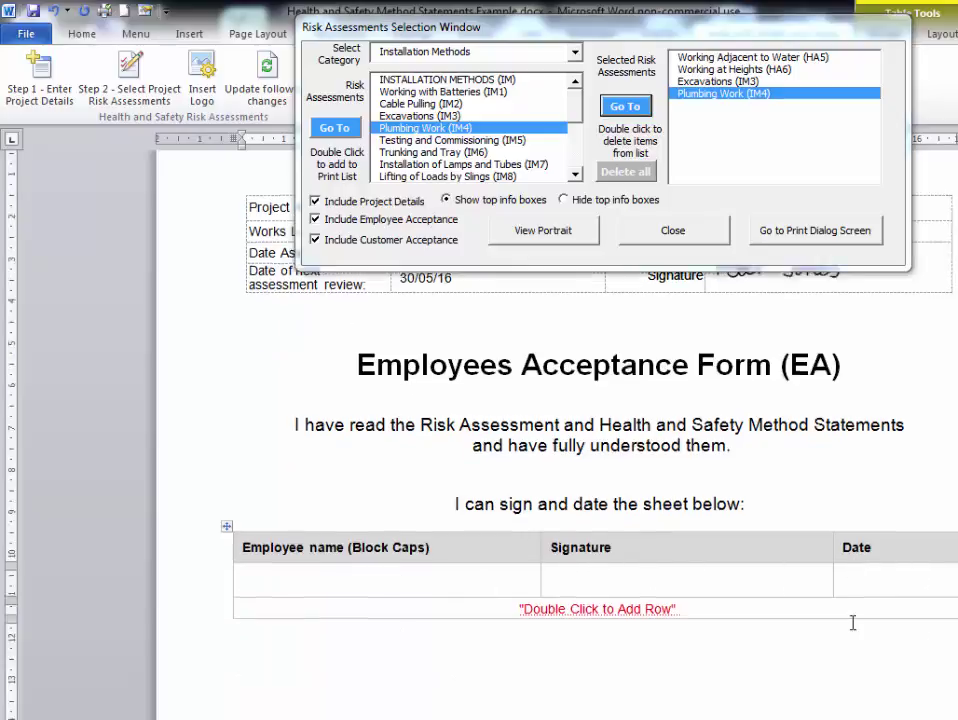
scroll(762, 574, up, 2)
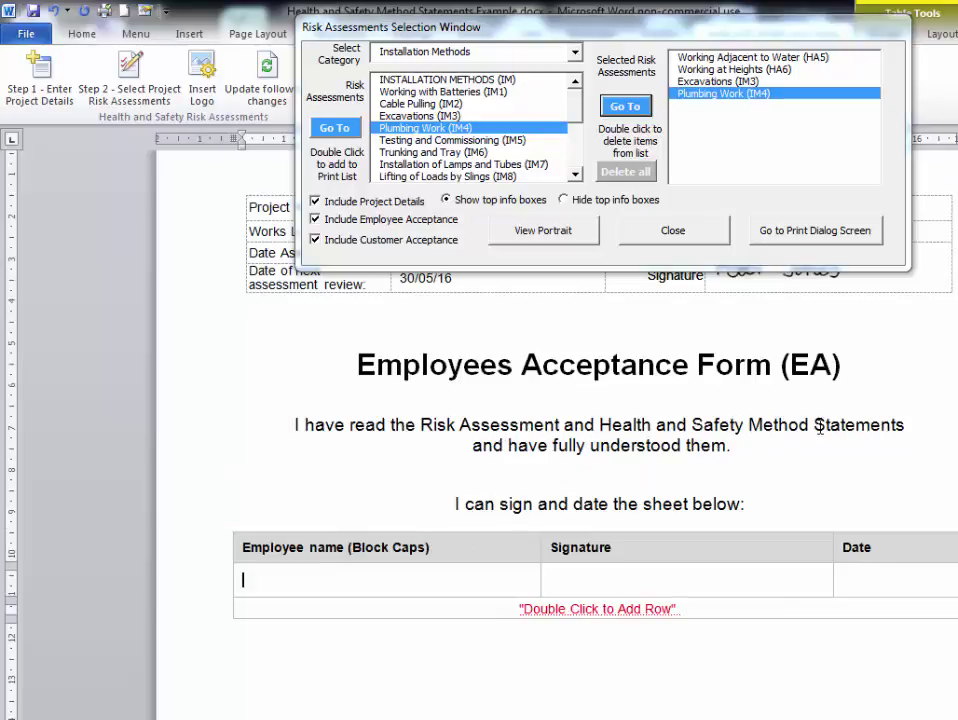
scroll(597, 505, down, 10)
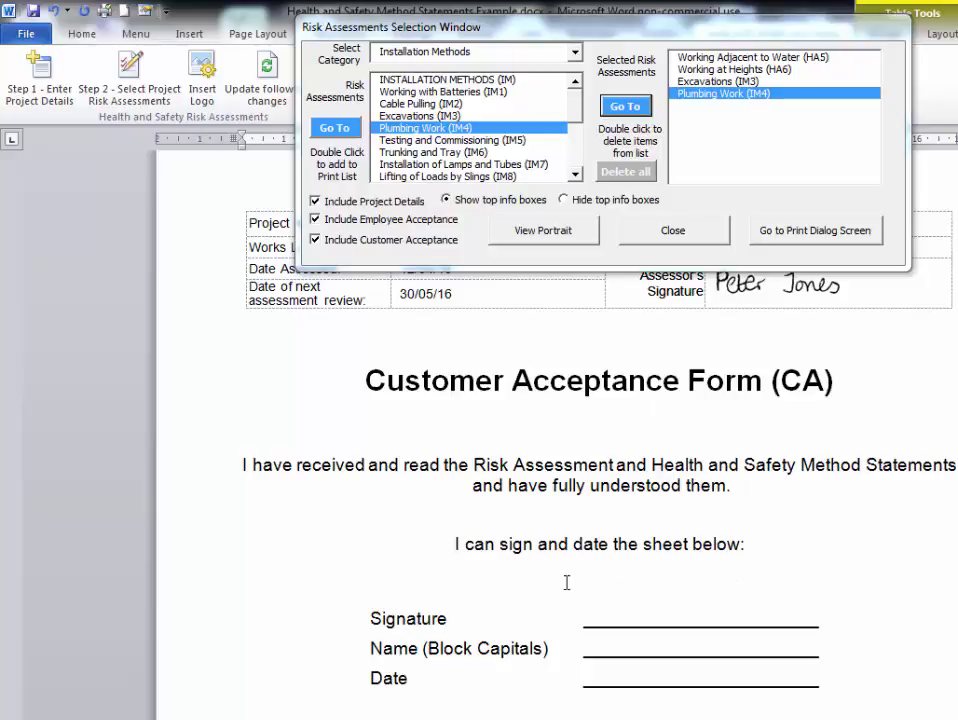
click(694, 617)
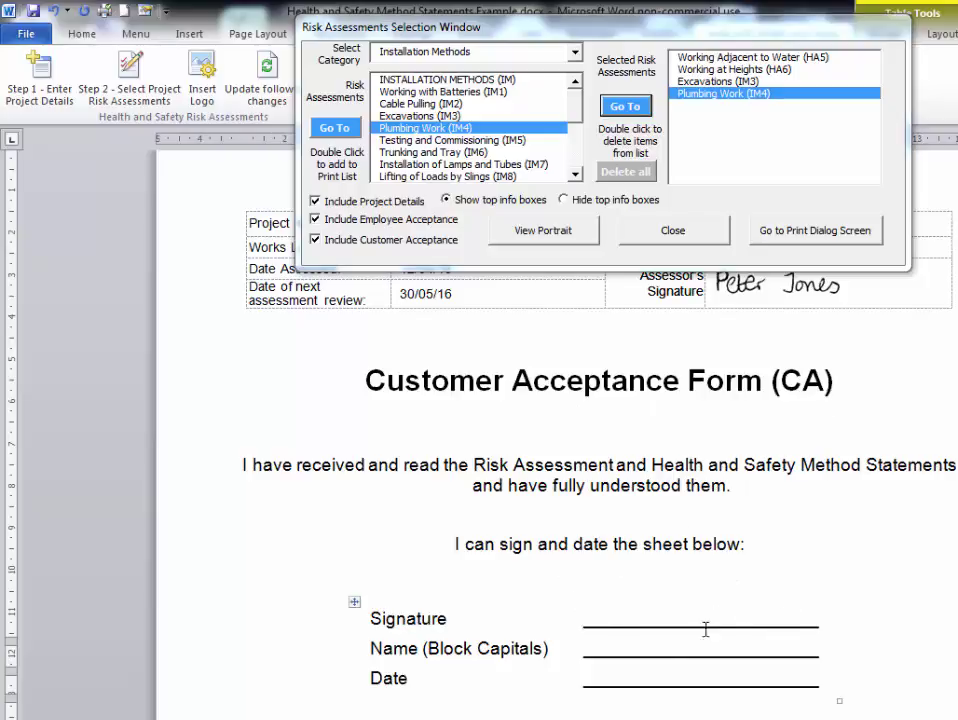
Step: Jump back to Plumbing Work (IM4) and return to the Contents page
scroll(642, 561, up, 15)
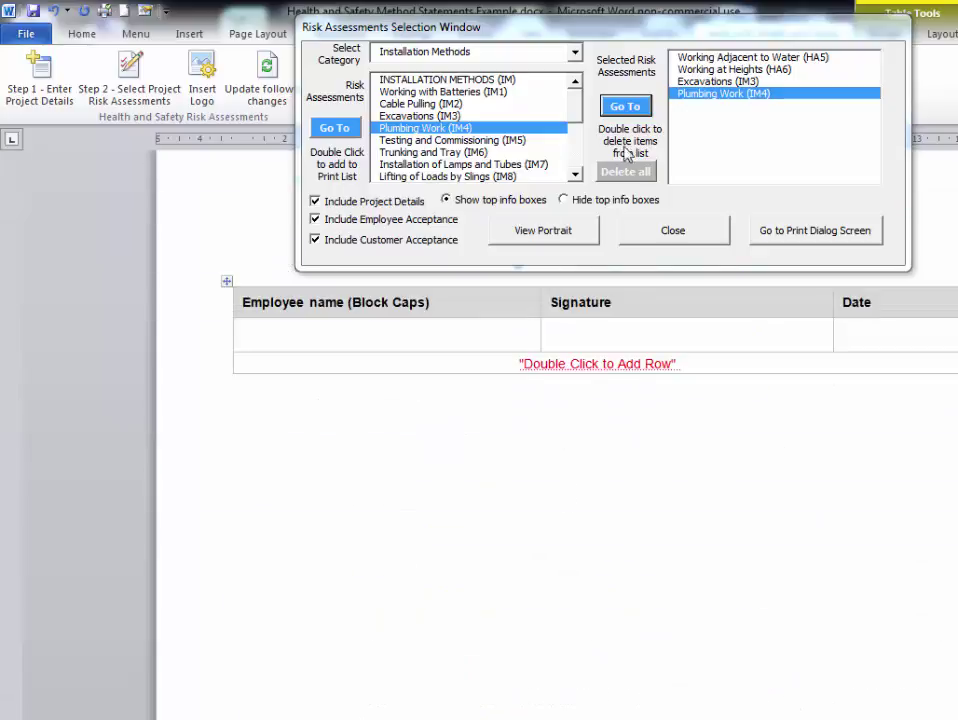
click(625, 106)
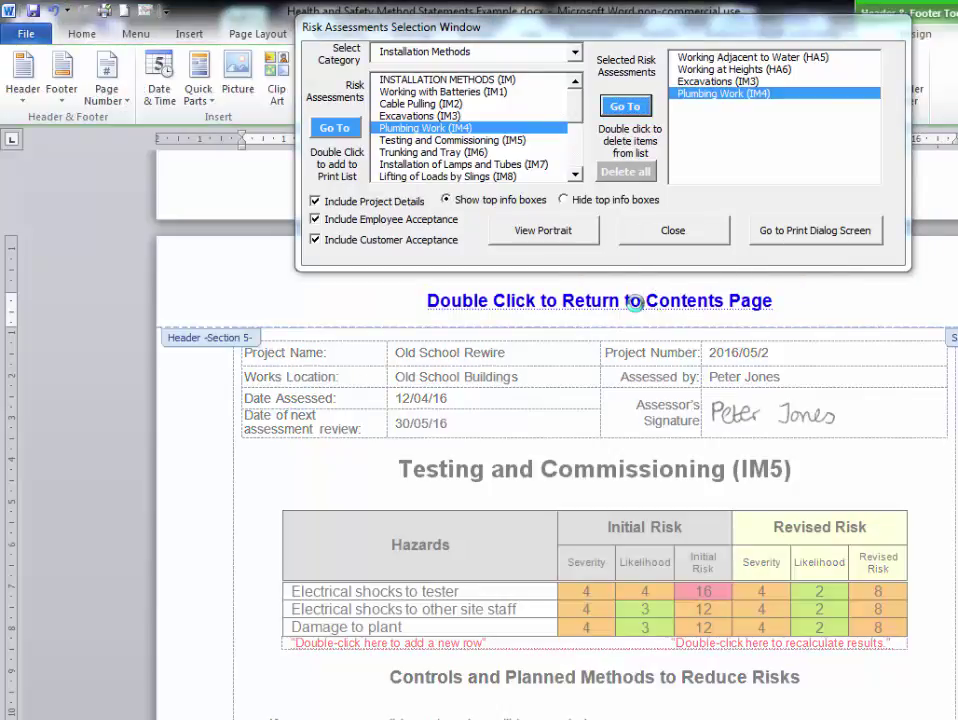
scroll(468, 553, down, 2)
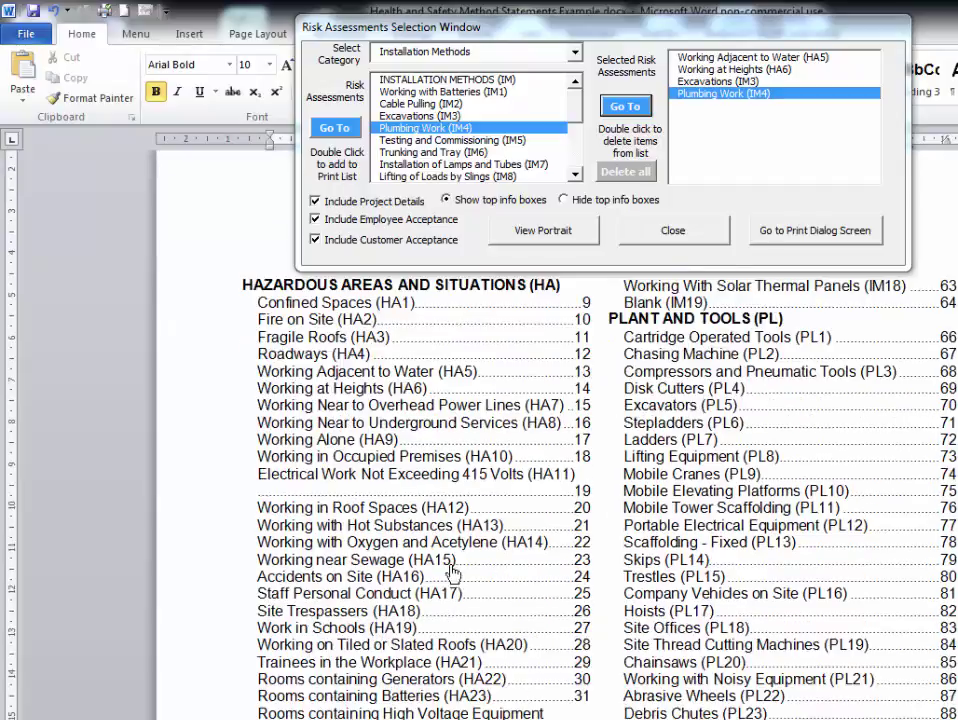
Step: Choose PrimoPDF as the printer for the selected risk statements and confirm printing them
click(349, 712)
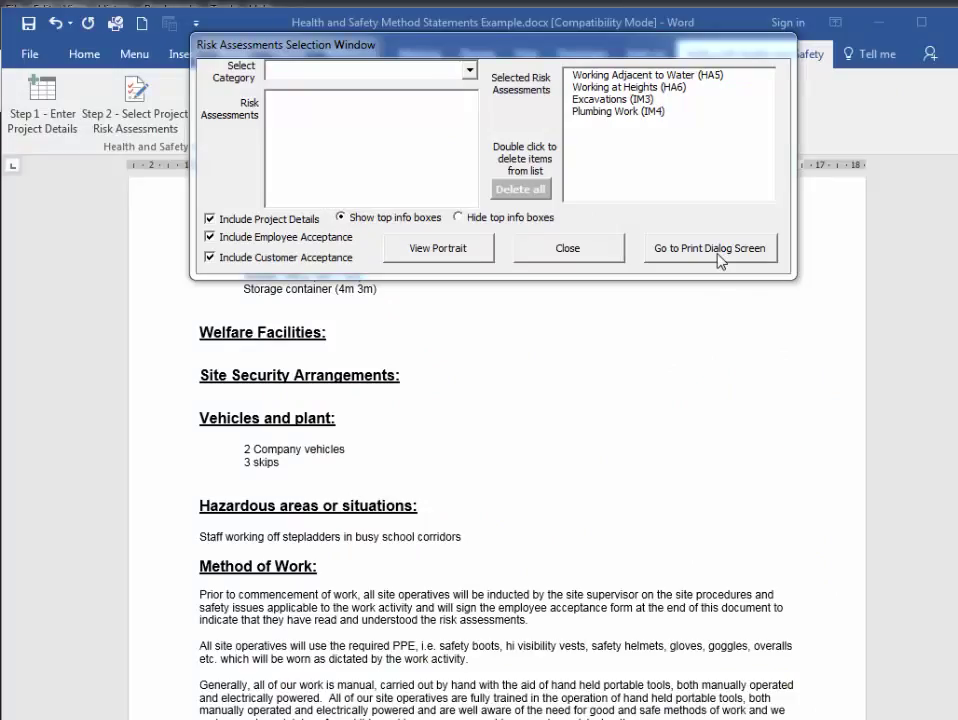
click(718, 258)
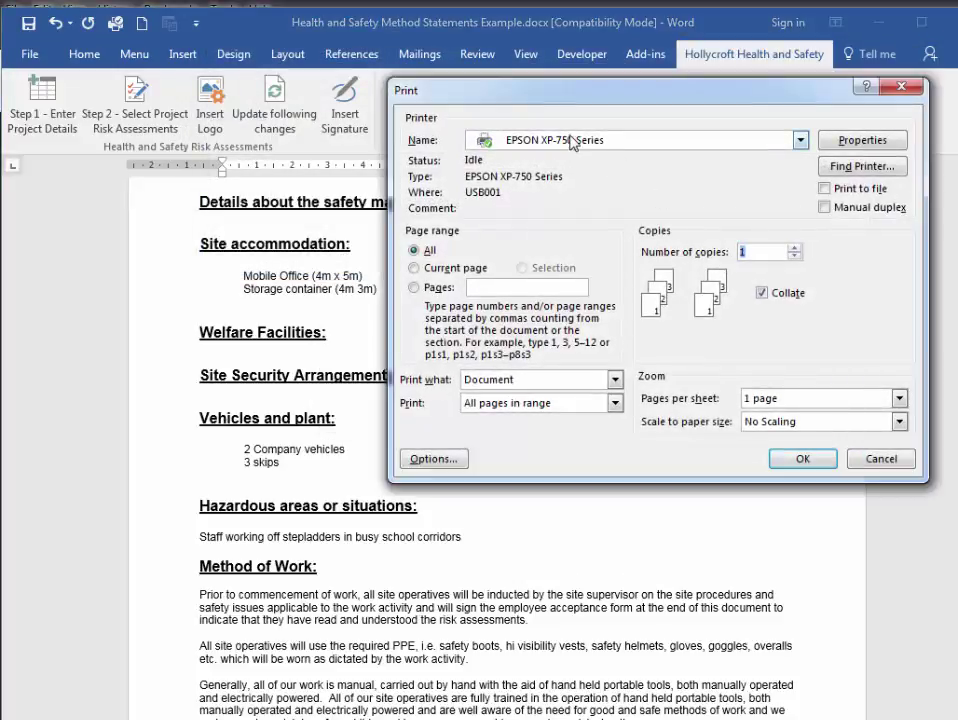
click(573, 143)
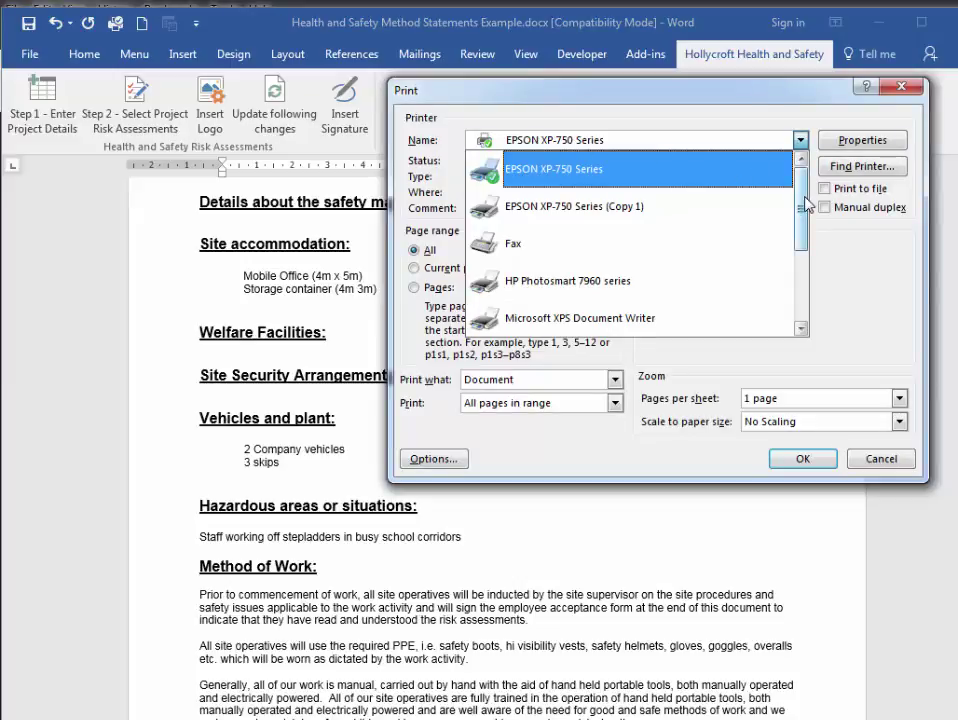
drag(808, 204, 788, 260)
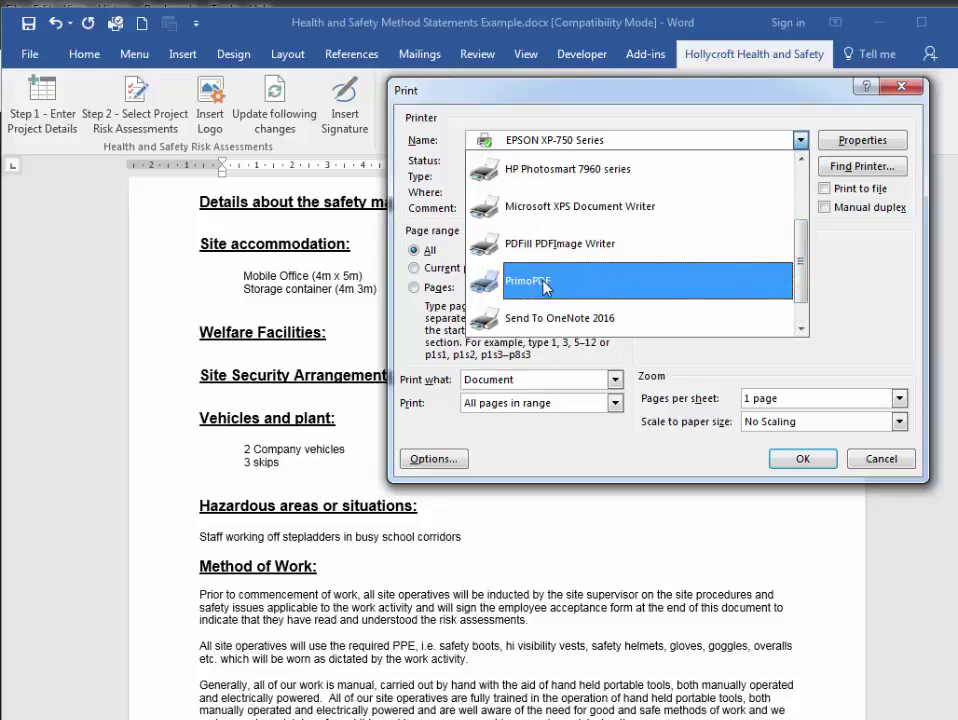
click(547, 288)
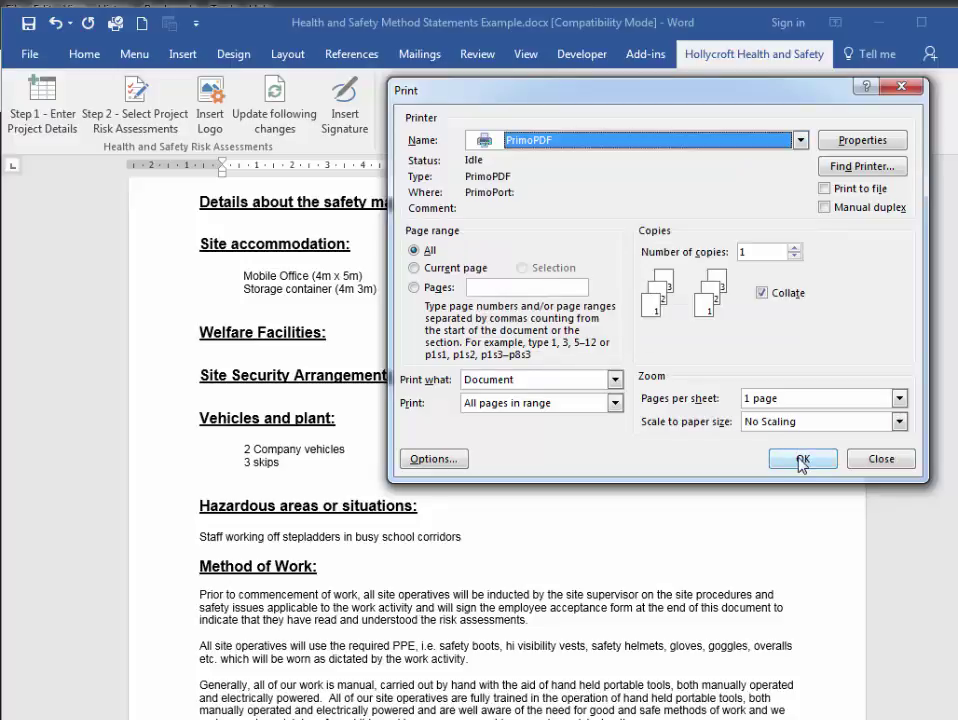
click(801, 460)
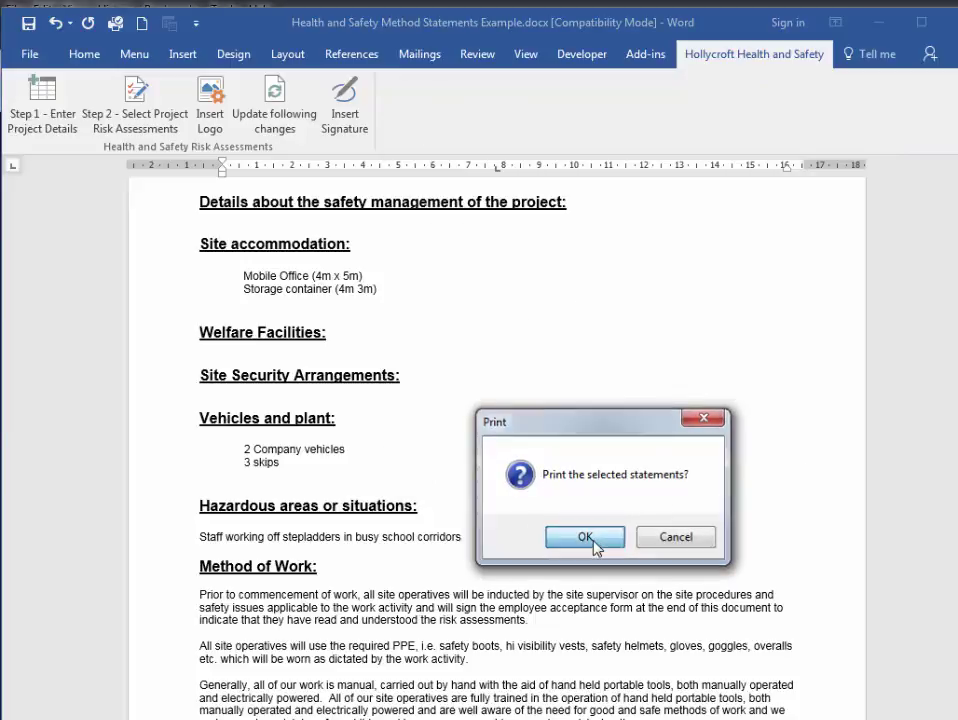
click(593, 541)
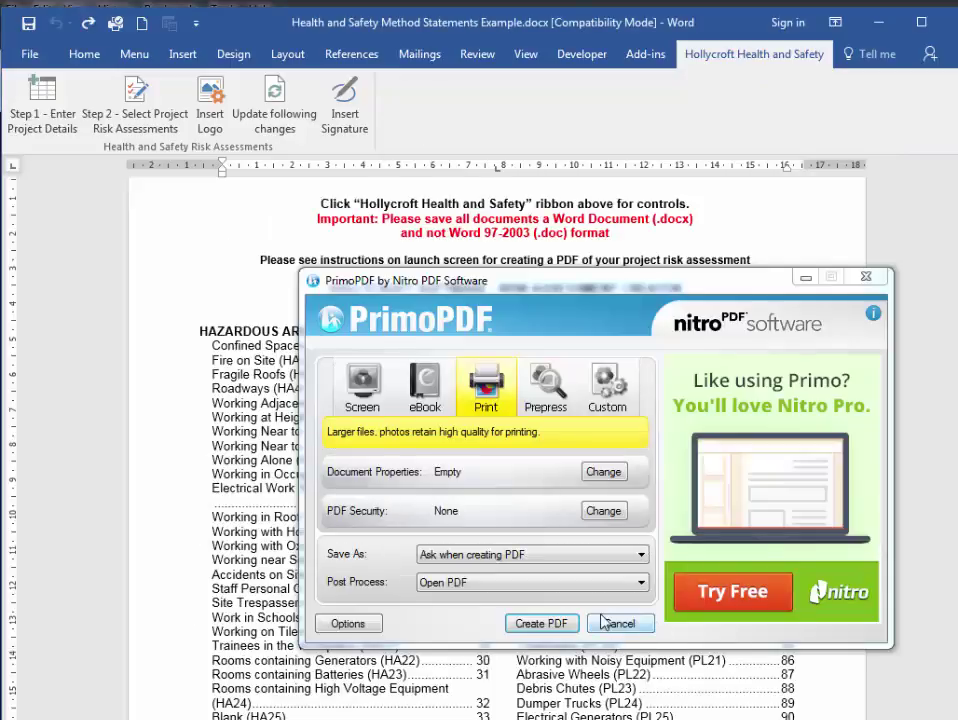
Step: Append 2 to the file name and create the PDF as 'Health and Safety Method Statements Example2.pdf'
click(541, 624)
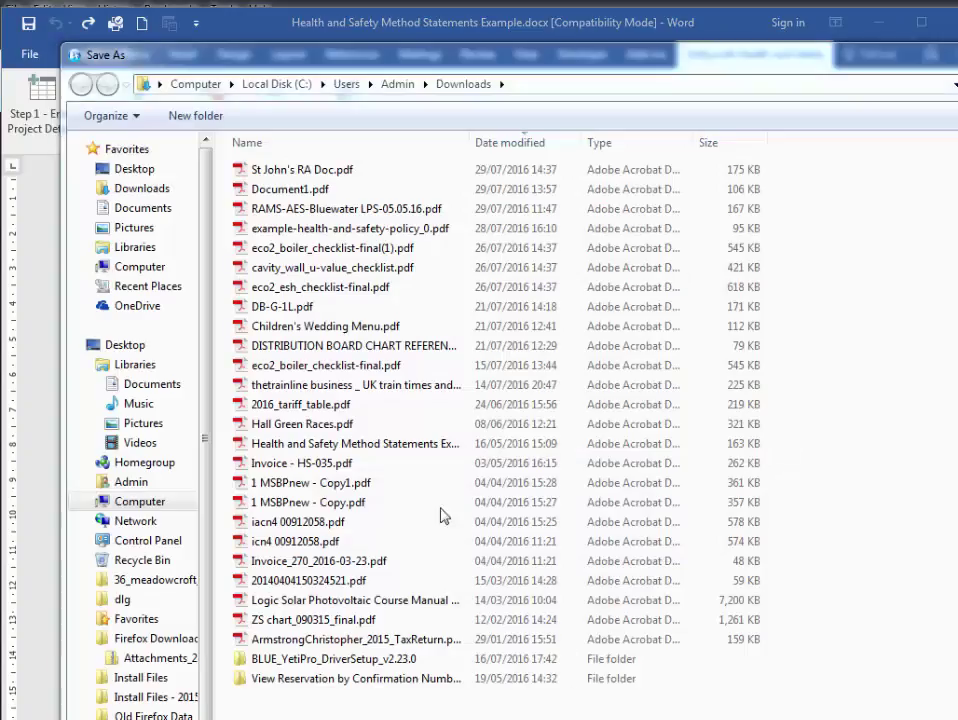
text(2.pdf)
click(823, 703)
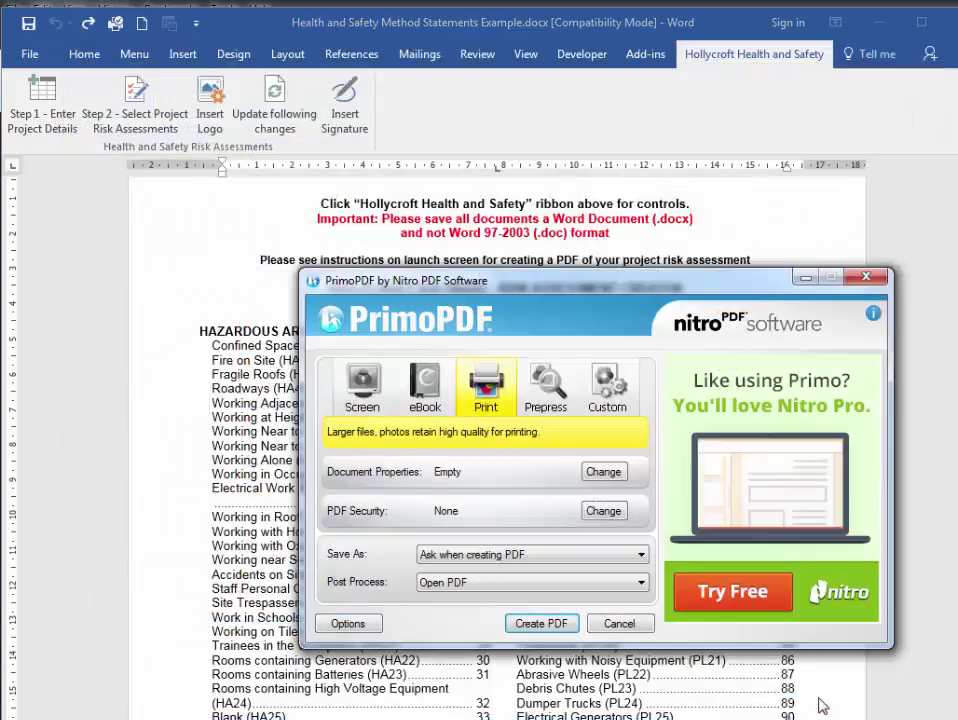
click(548, 623)
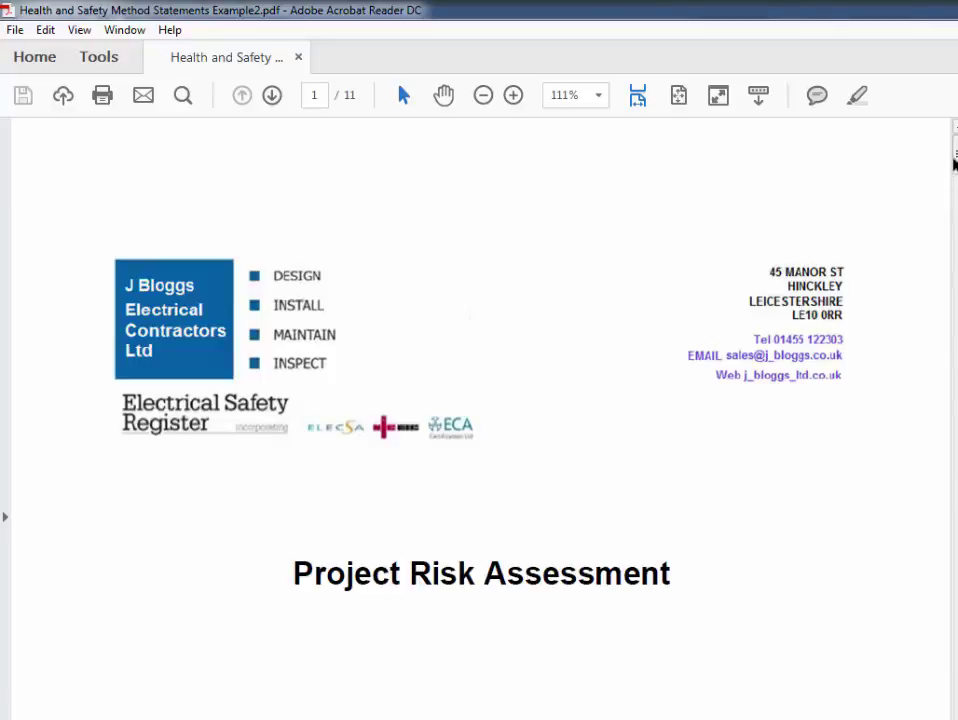
Step: Scroll through all 11 pages to the closing Customer Acceptance Form with its signature lines
scroll(480, 420, down, 5)
scroll(480, 420, down, 20)
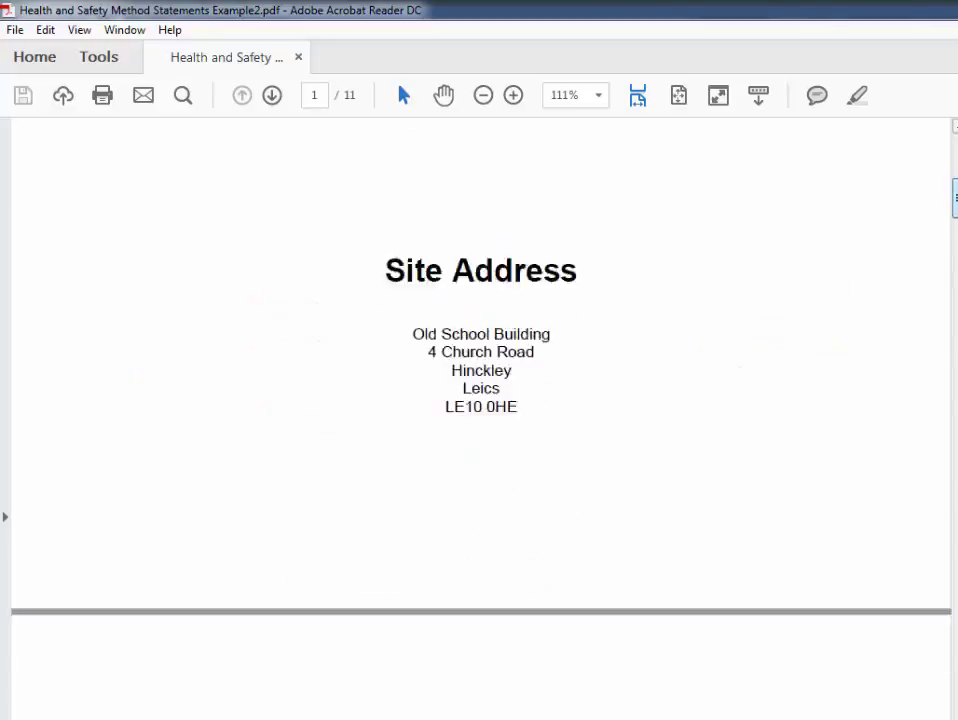
scroll(480, 420, down, 20)
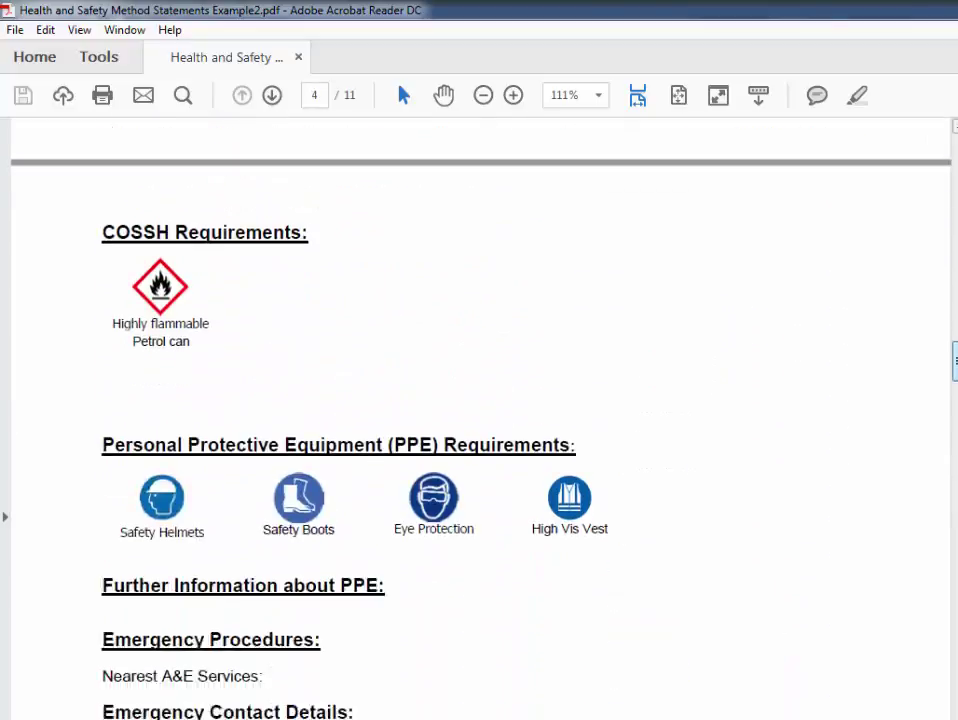
scroll(480, 420, down, 20)
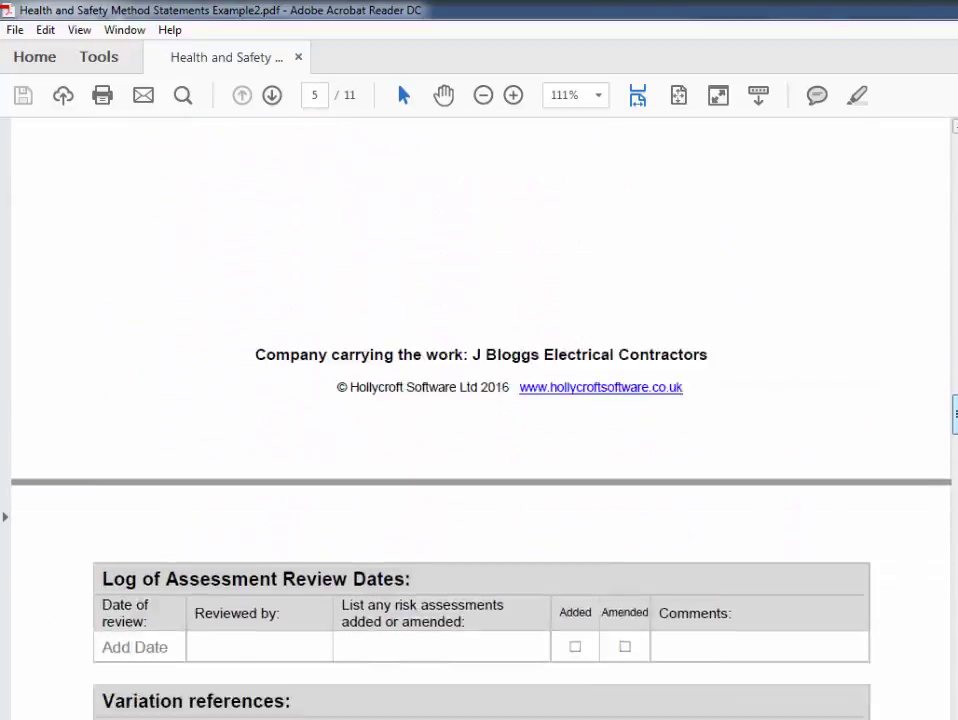
scroll(480, 420, down, 10)
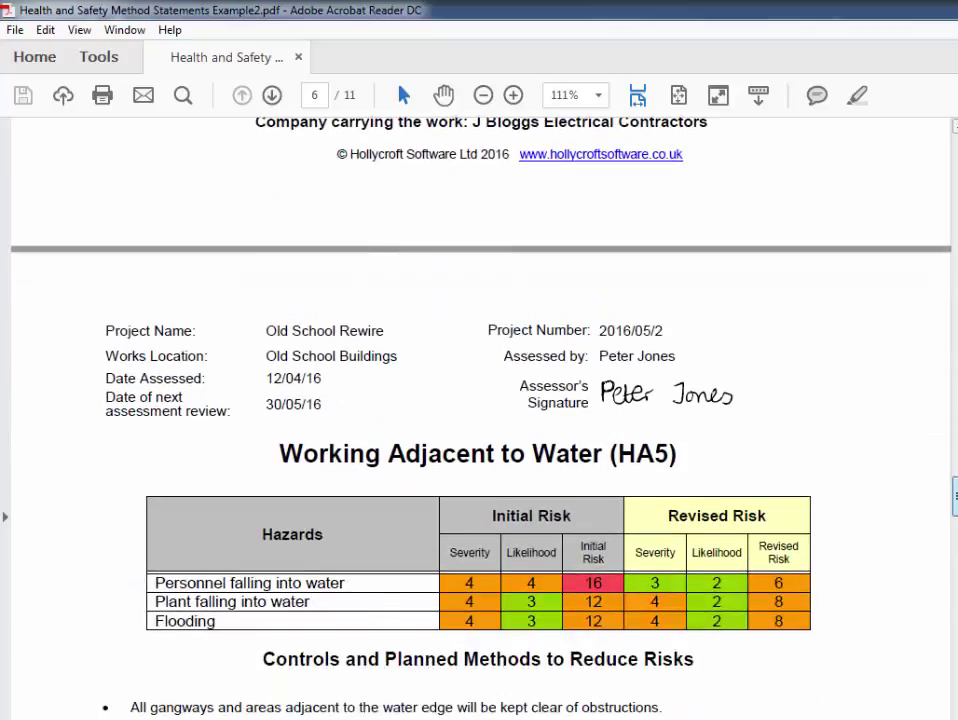
scroll(480, 420, down, 20)
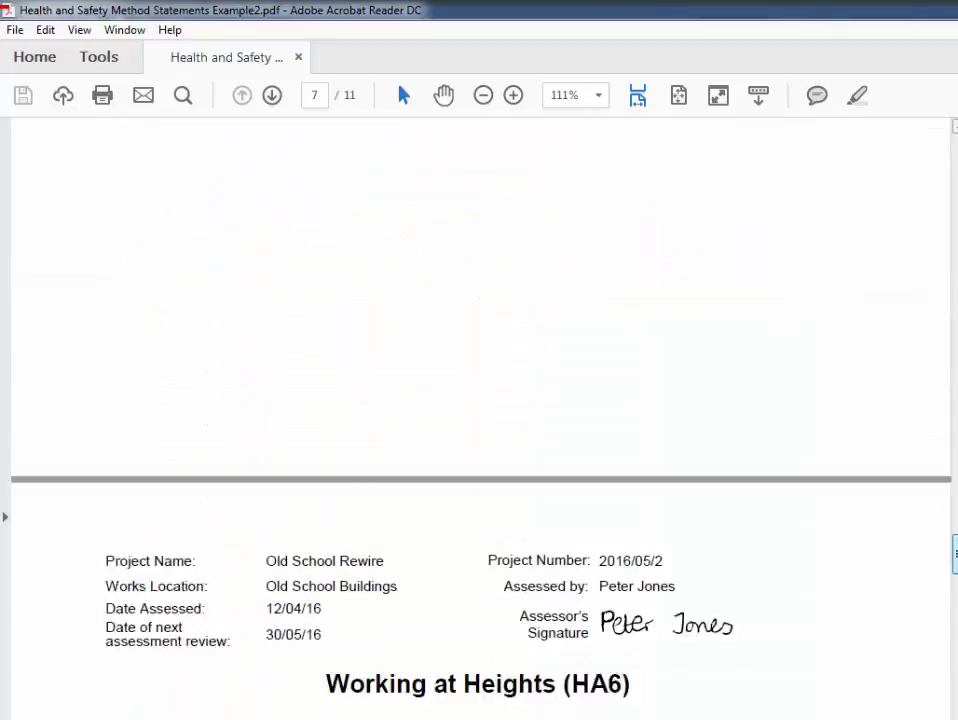
scroll(480, 420, down, 5)
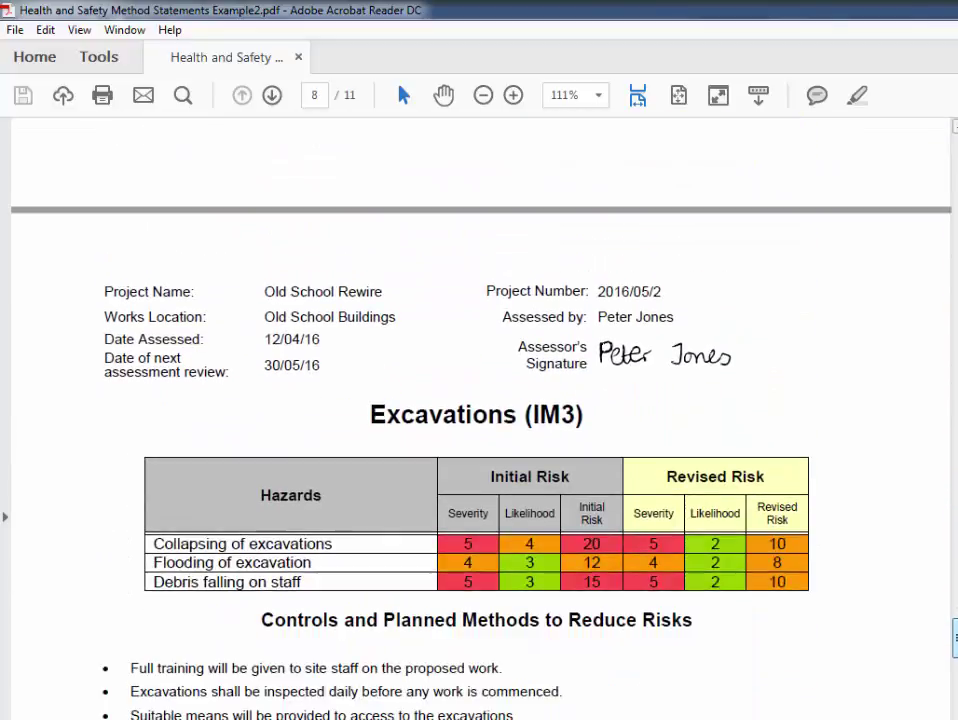
scroll(954, 640, down, 15)
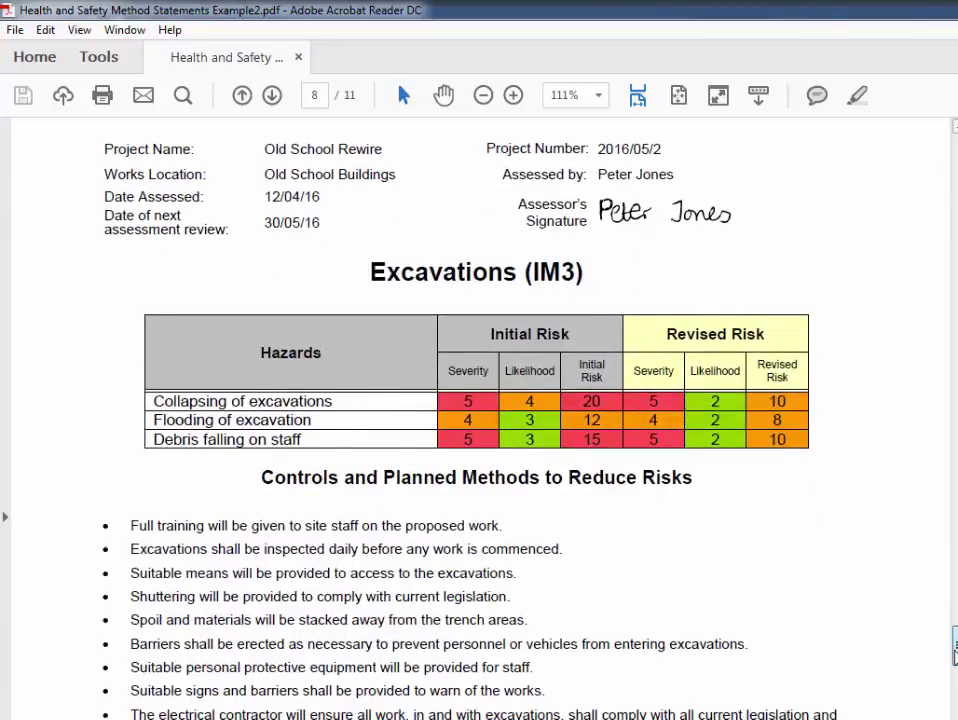
scroll(946, 712, down, 15)
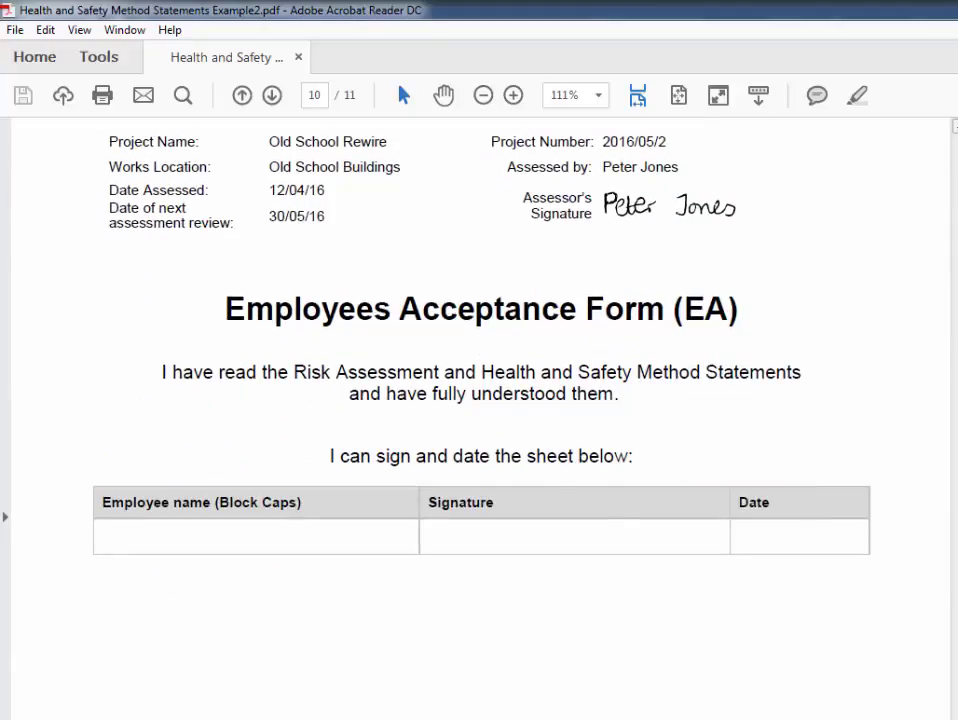
scroll(480, 420, down, 15)
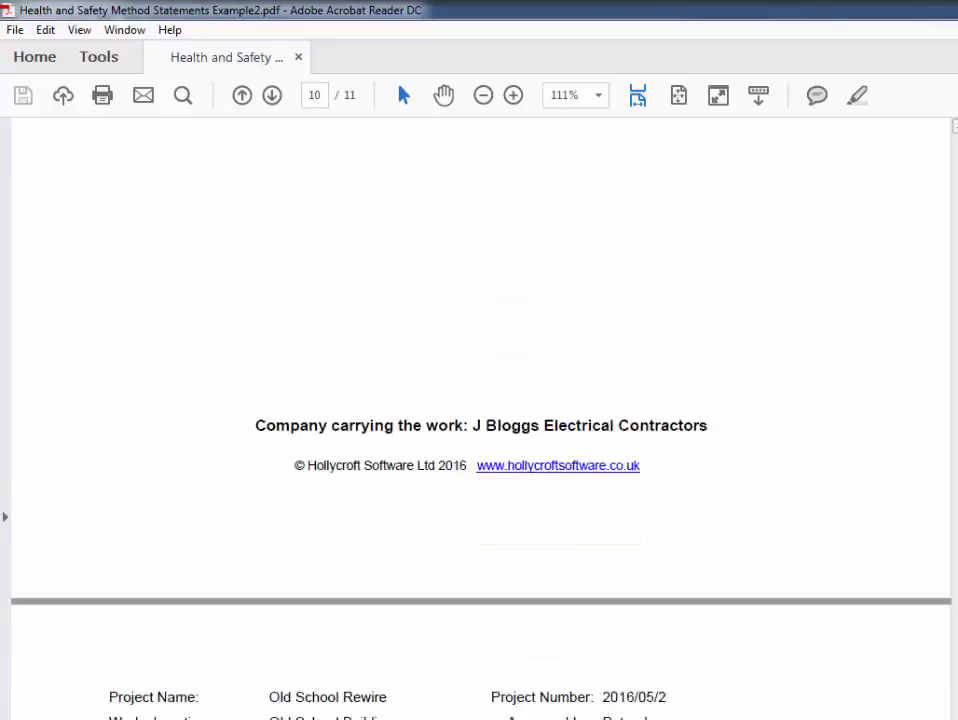
scroll(480, 420, down, 2)
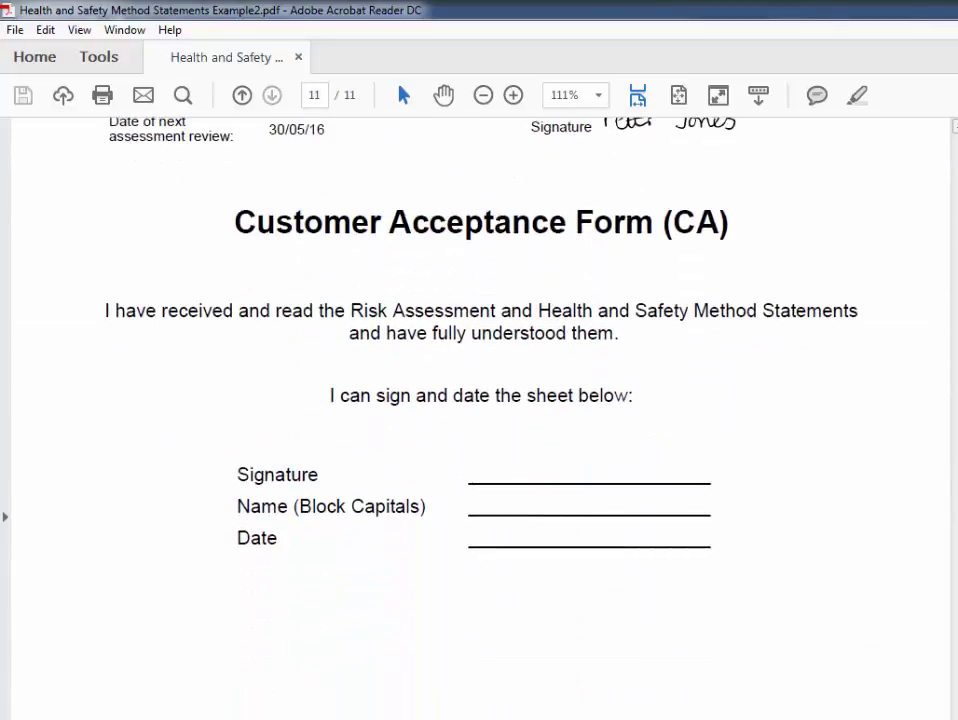